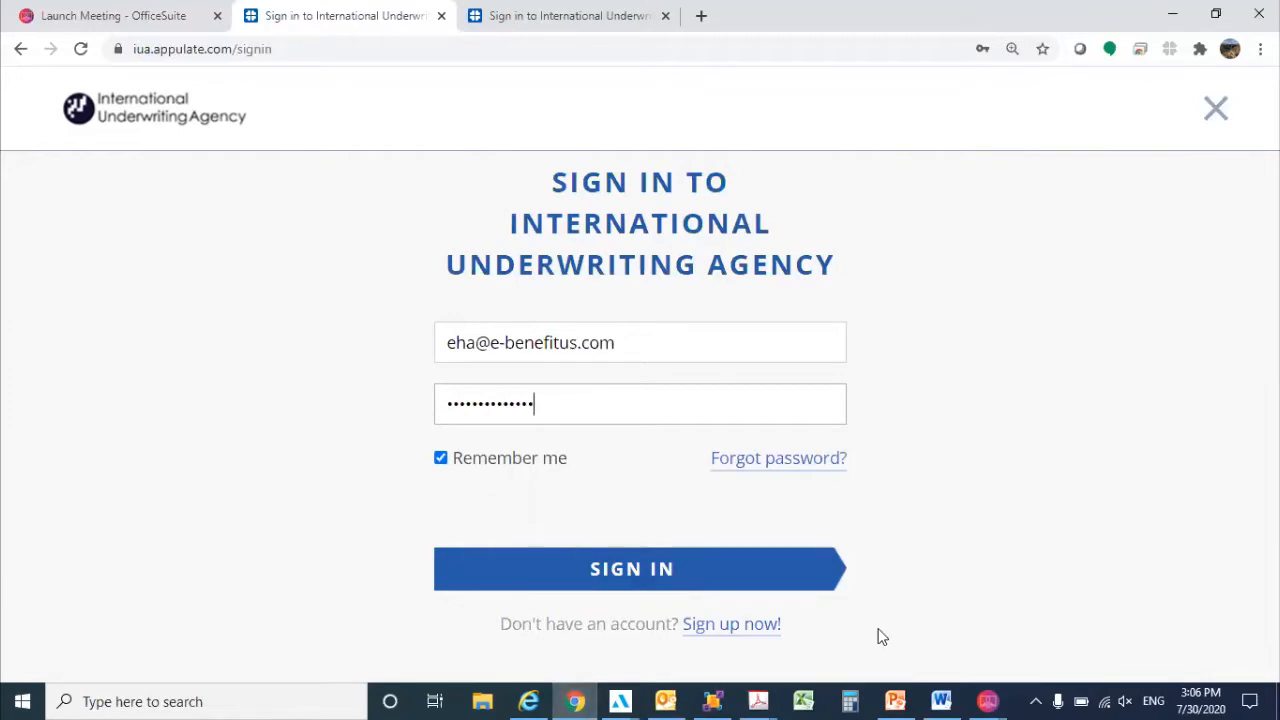
# Sign in to the International Underwriting Agency portal with the prefilled credentials and open the Appulate Uplink page.
pyautogui.click(683, 577)
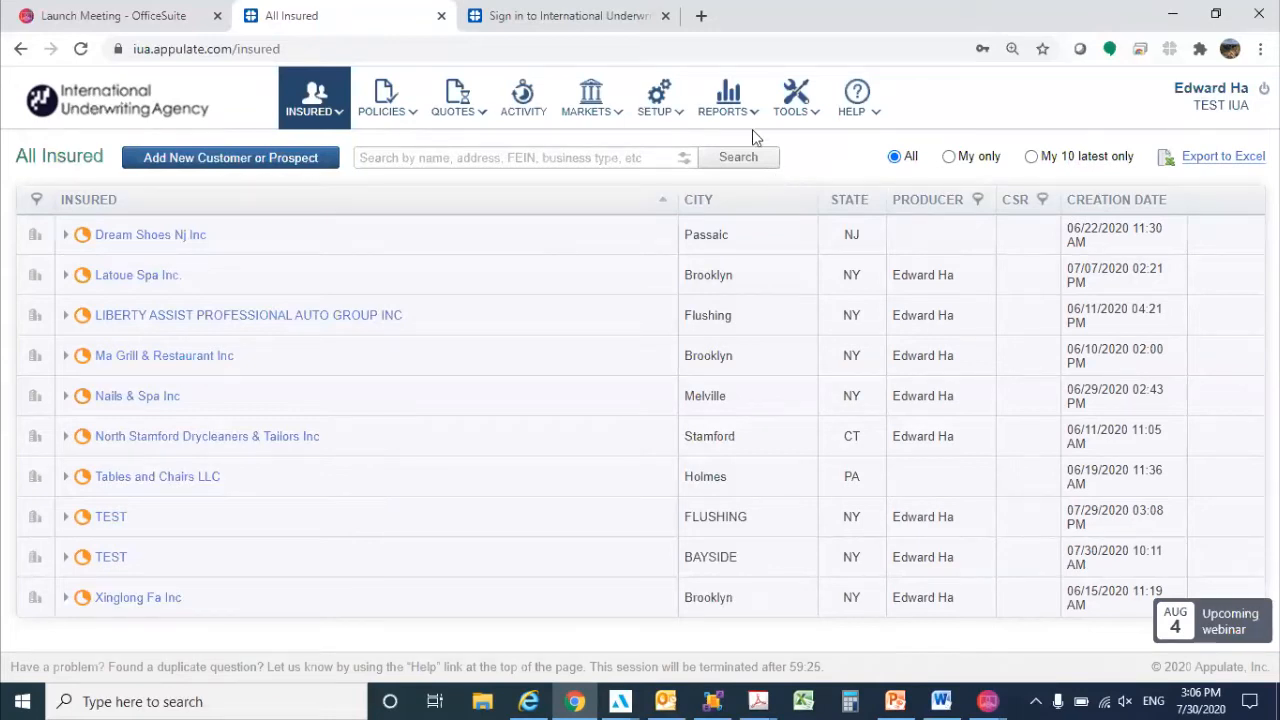
pyautogui.moveTo(795, 103)
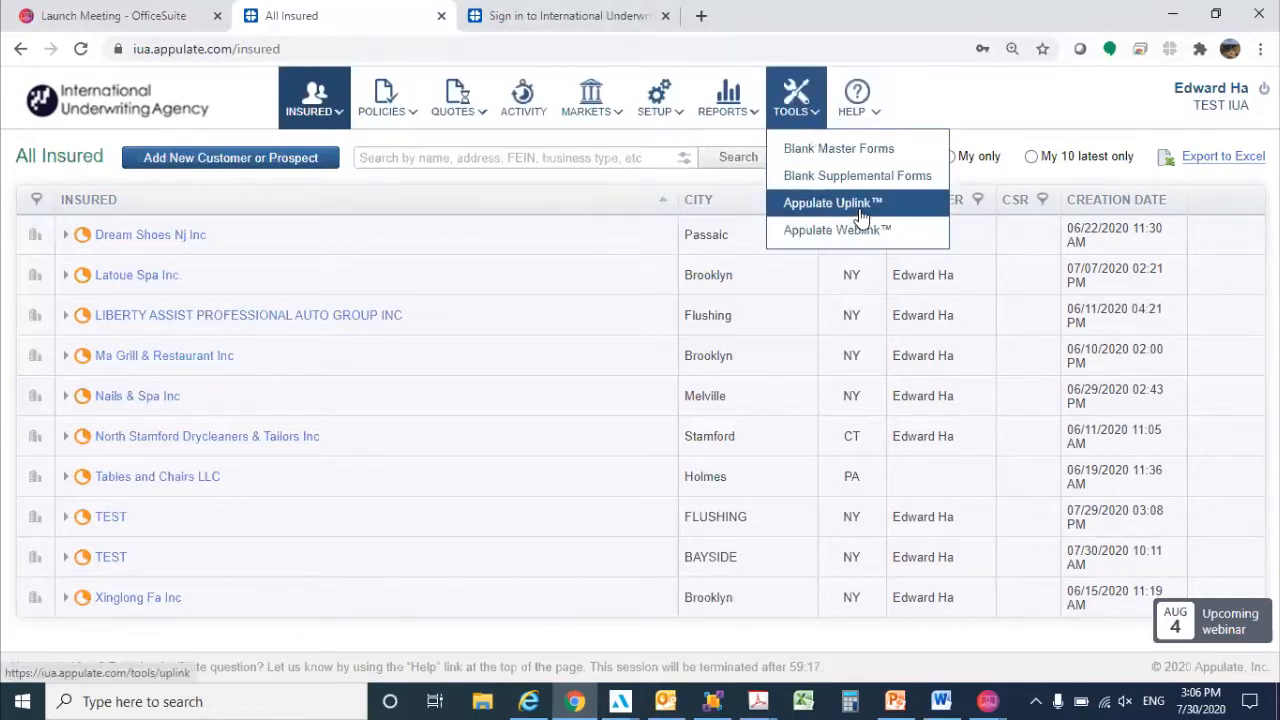
pyautogui.click(860, 215)
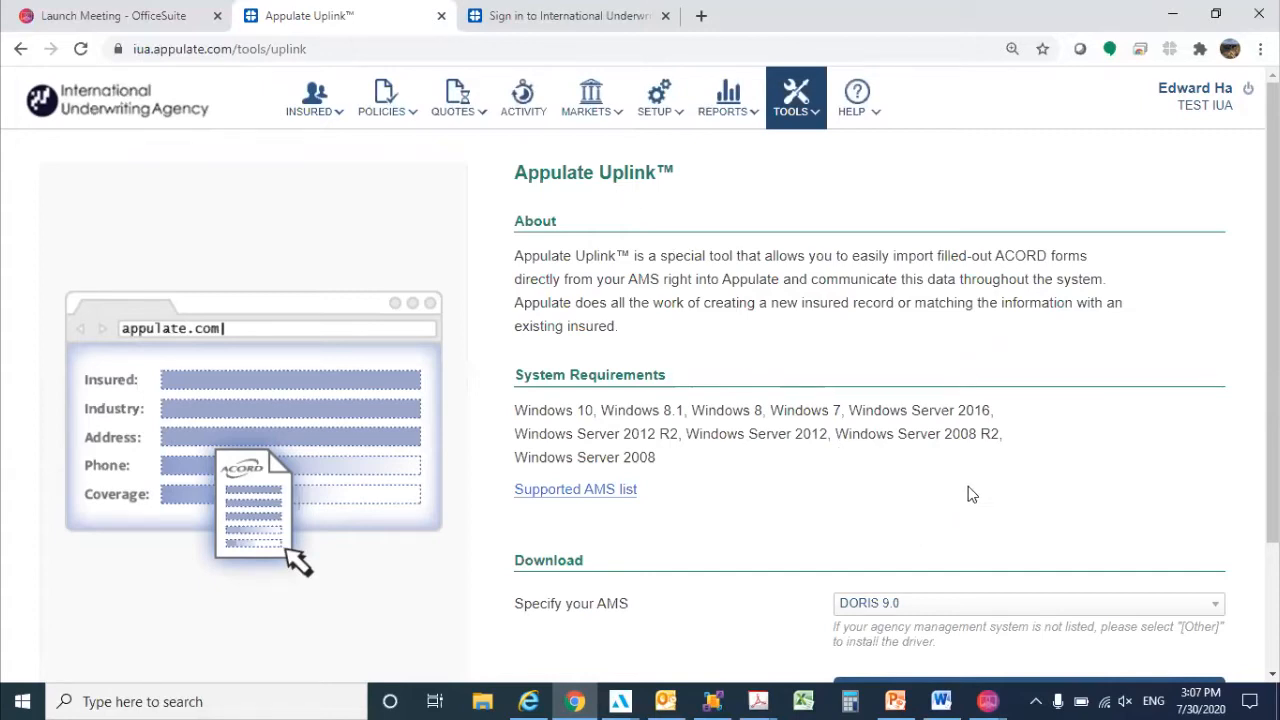
# Review the supported agency management systems and the Uplink driver download section, then return to the list of all insureds.
pyautogui.click(934, 604)
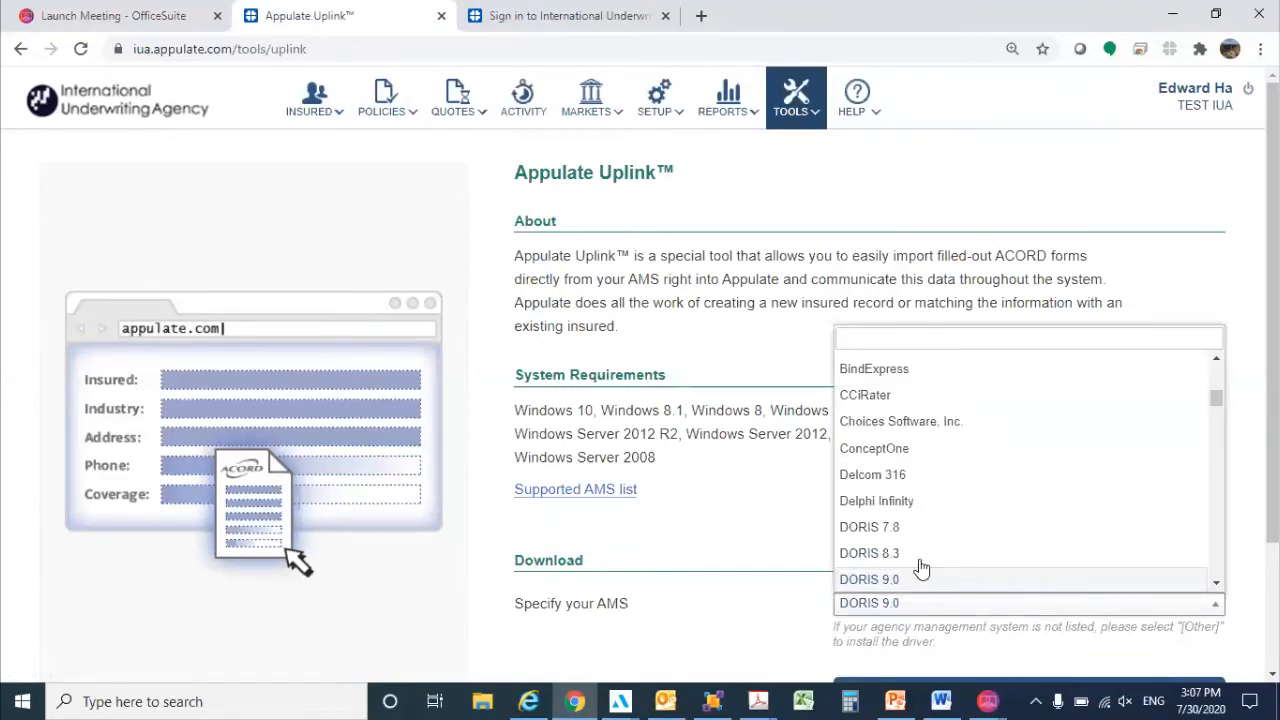
pyautogui.scroll(-4, 1000, 410)
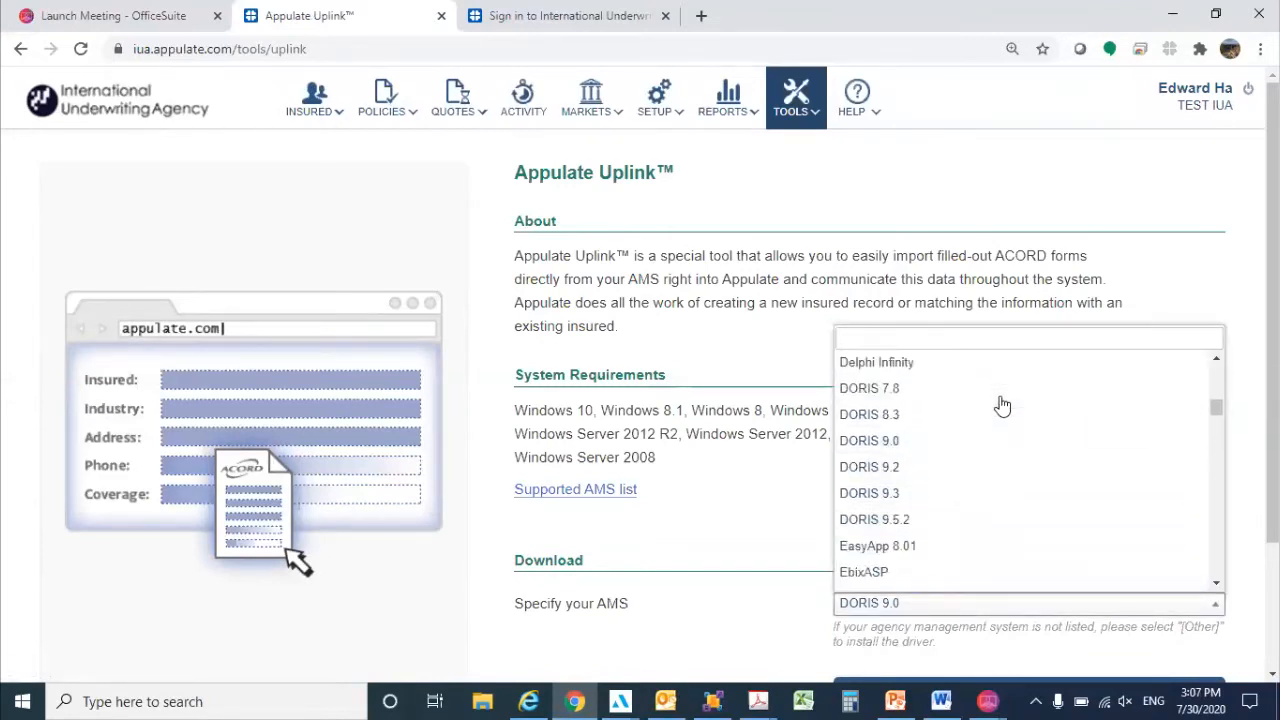
pyautogui.click(799, 484)
pyautogui.scroll(-2, 1000, 555)
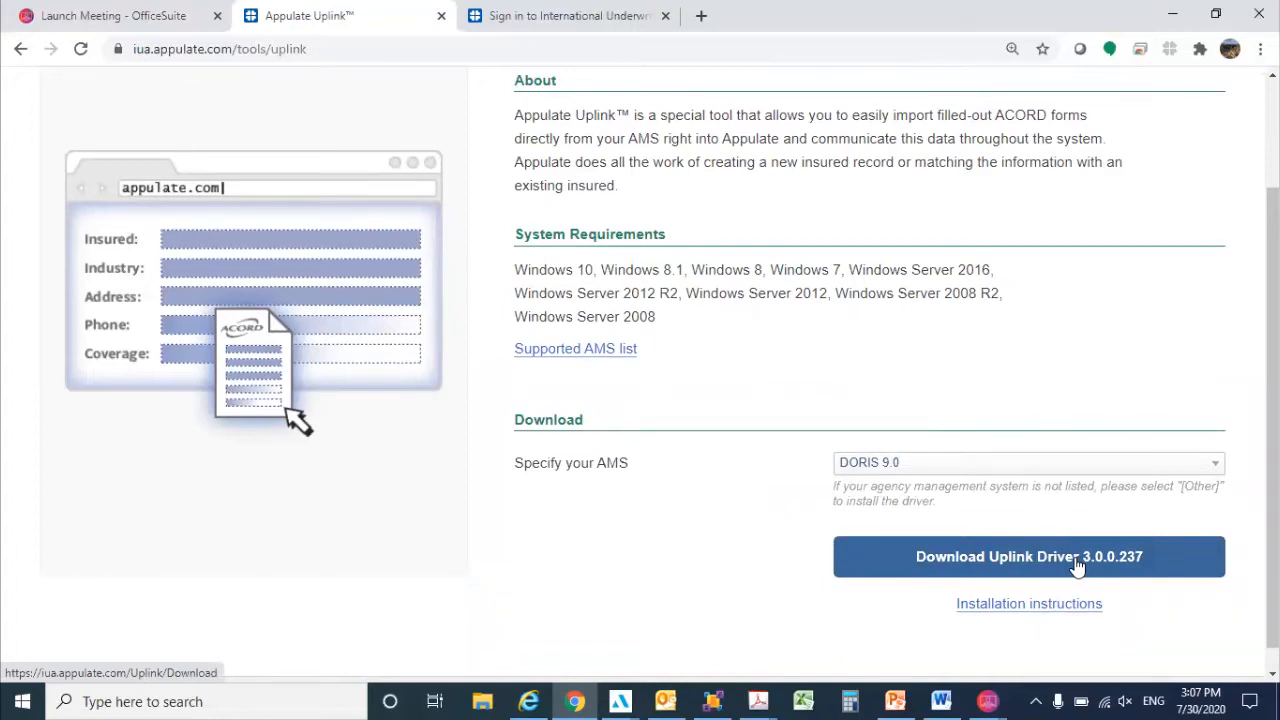
pyautogui.scroll(2, 1078, 566)
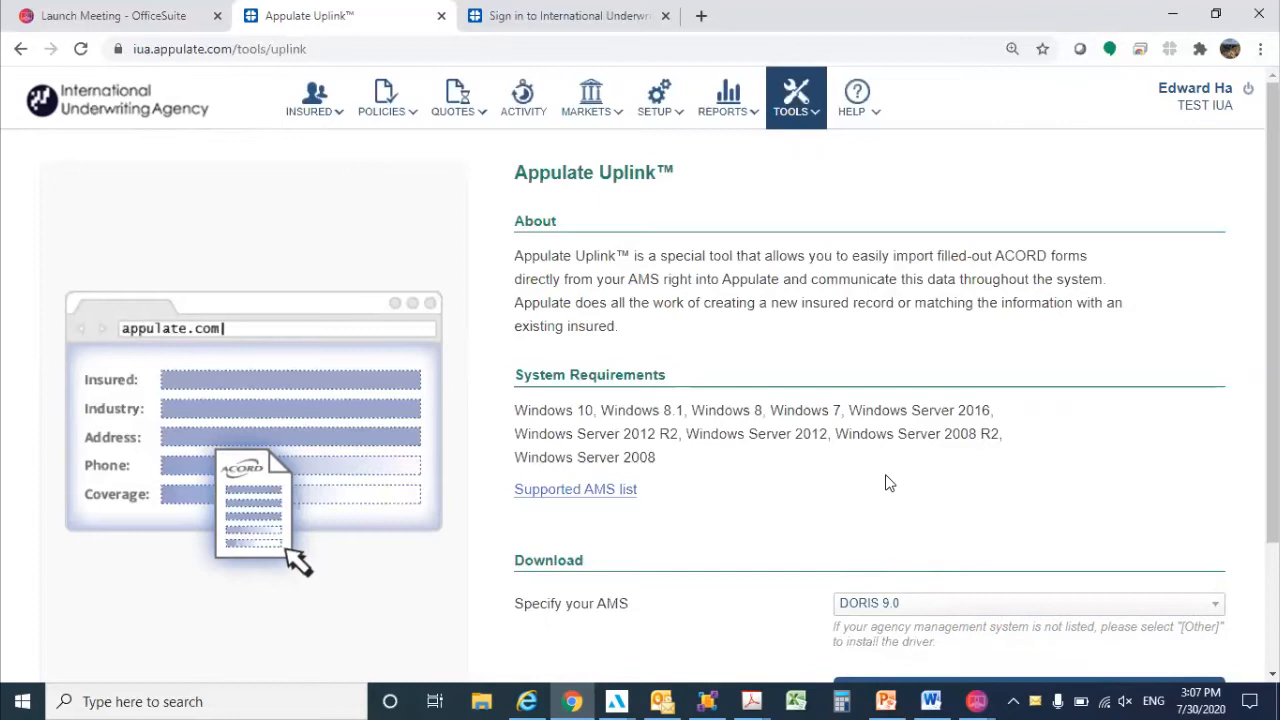
pyautogui.click(140, 108)
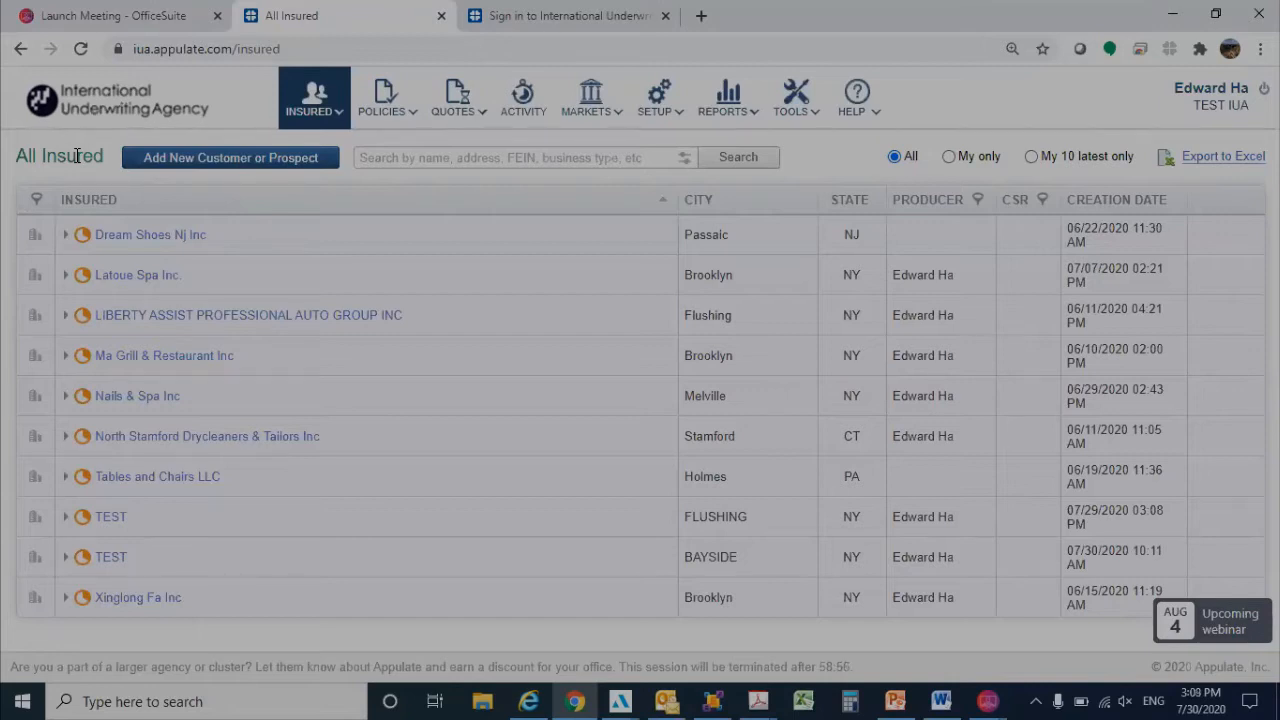
pyautogui.moveTo(815, 93)
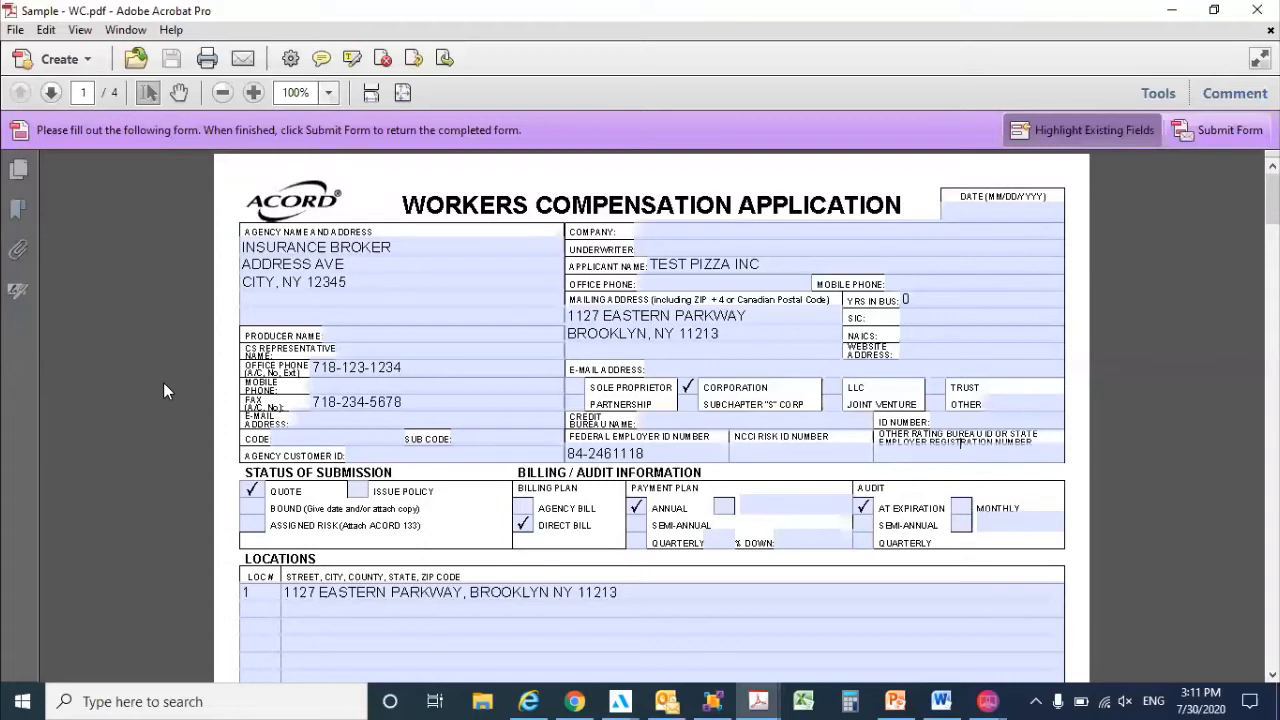
# In Adobe Acrobat, print all pages of Sample - WC.pdf to the Appulate Uplink printer and send it with the saved account.
pyautogui.scroll(-1, 163, 382)
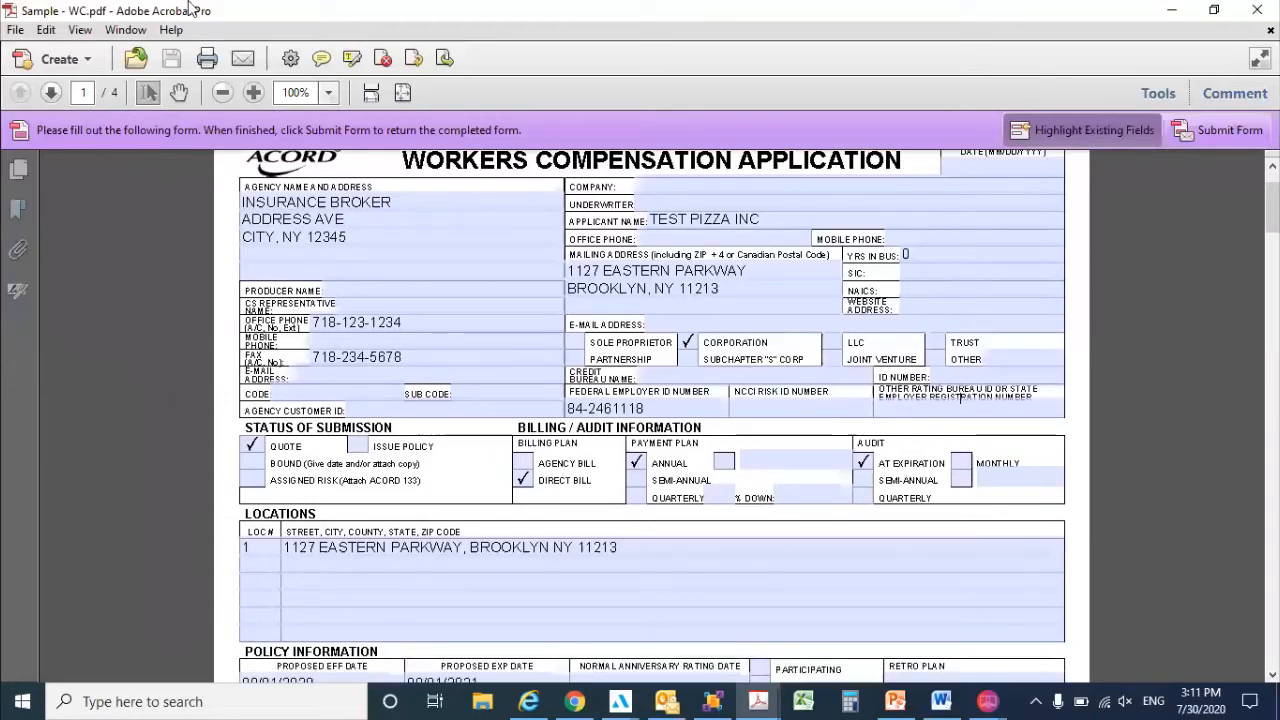
pyautogui.click(201, 59)
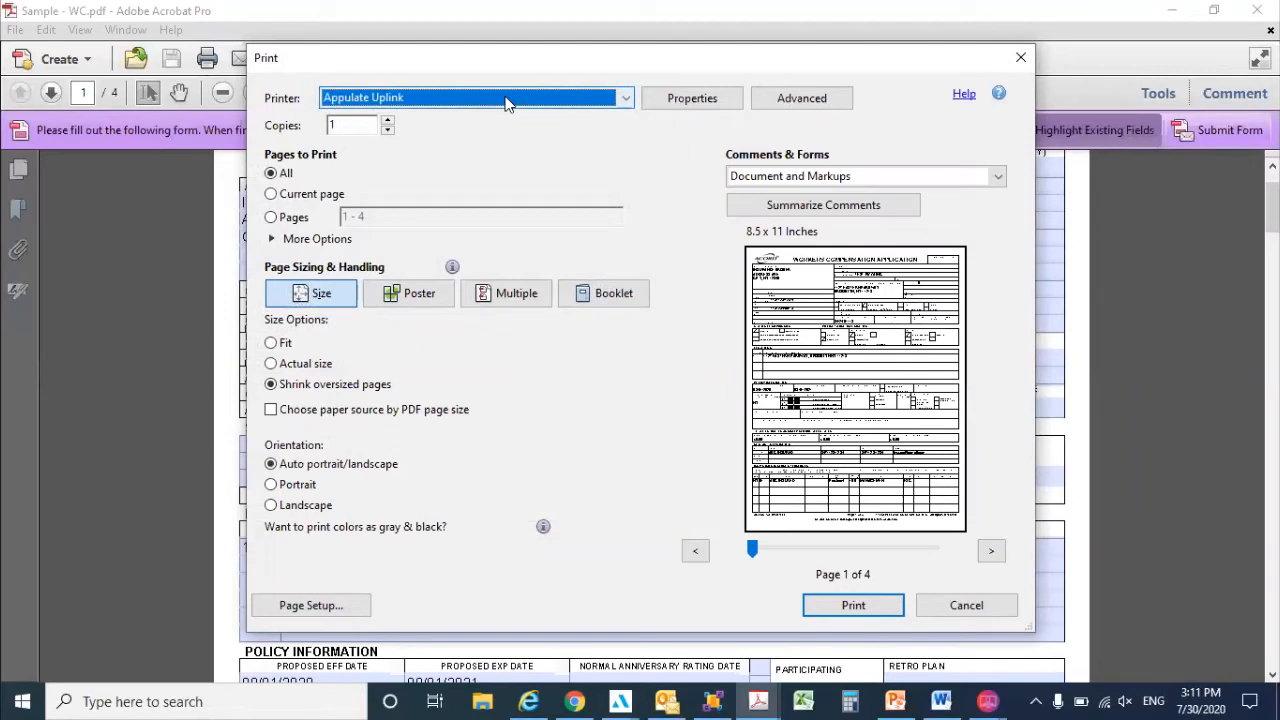
pyautogui.click(506, 100)
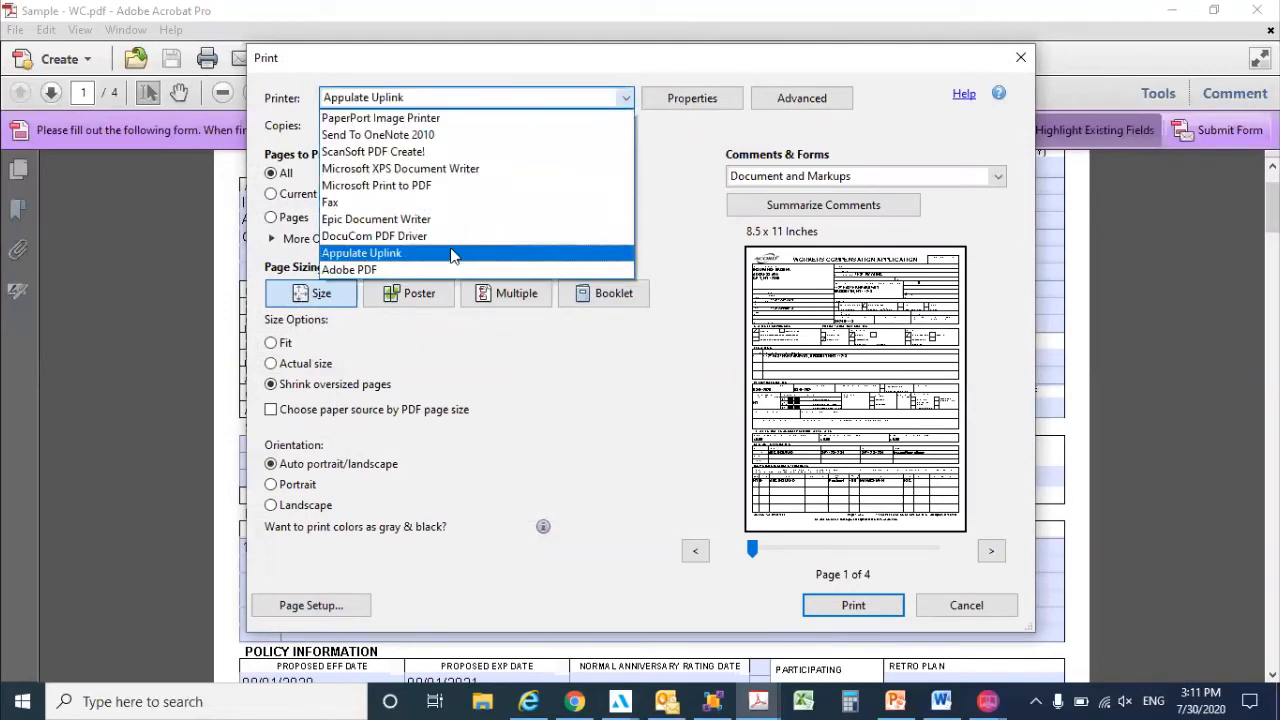
pyautogui.click(452, 254)
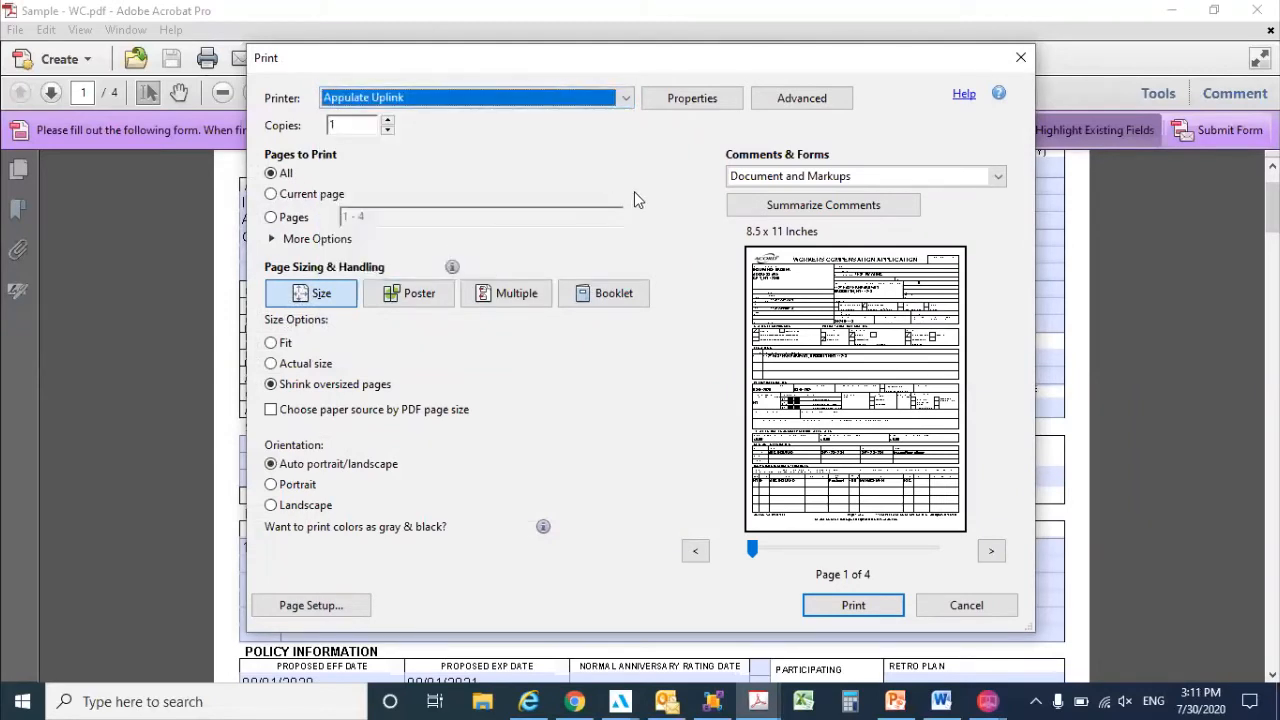
pyautogui.click(879, 615)
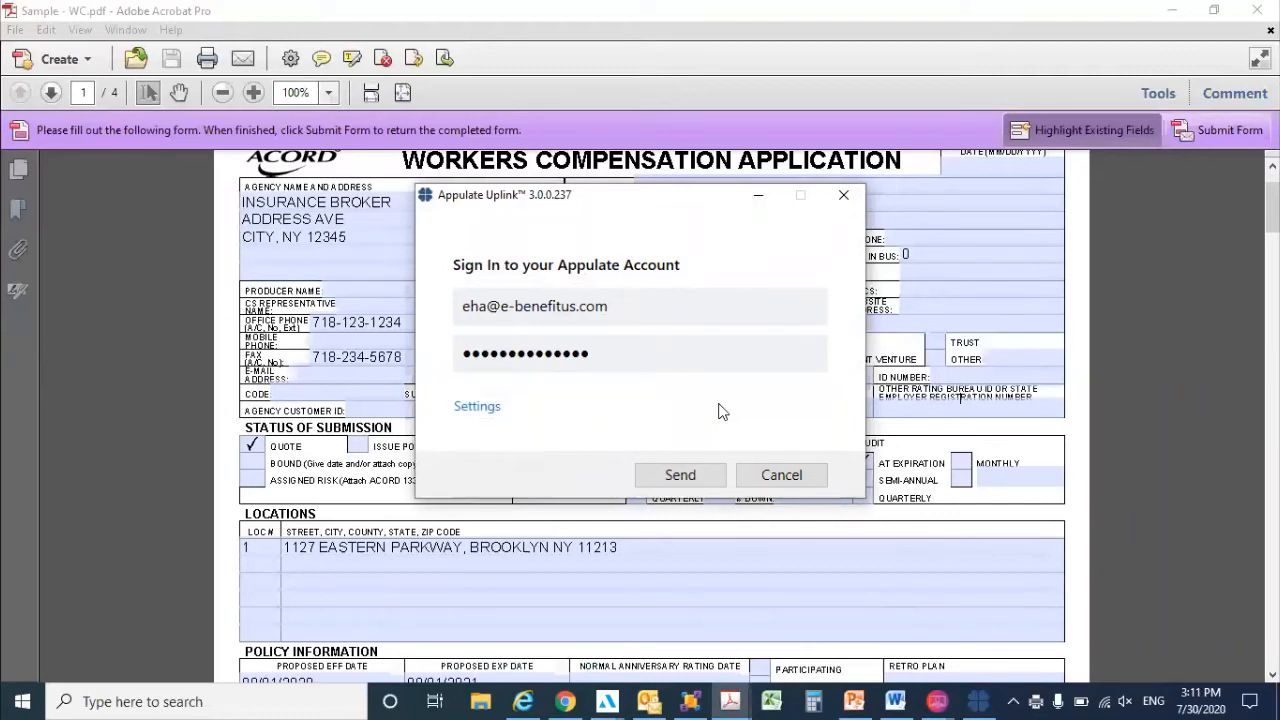
pyautogui.click(681, 478)
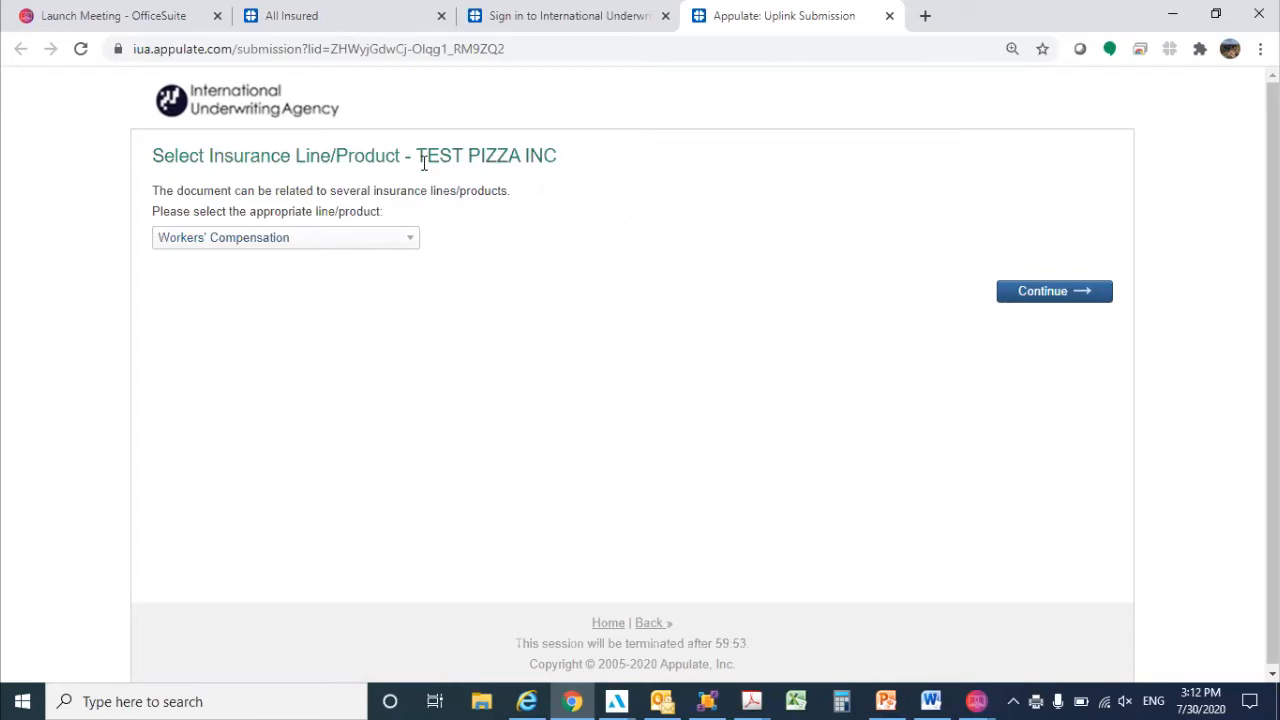
# Continue the TEST PIZZA INC submission with Workers' Compensation as the insurance line.
pyautogui.moveTo(402, 157); pyautogui.dragTo(503, 150)
pyautogui.click(591, 156)
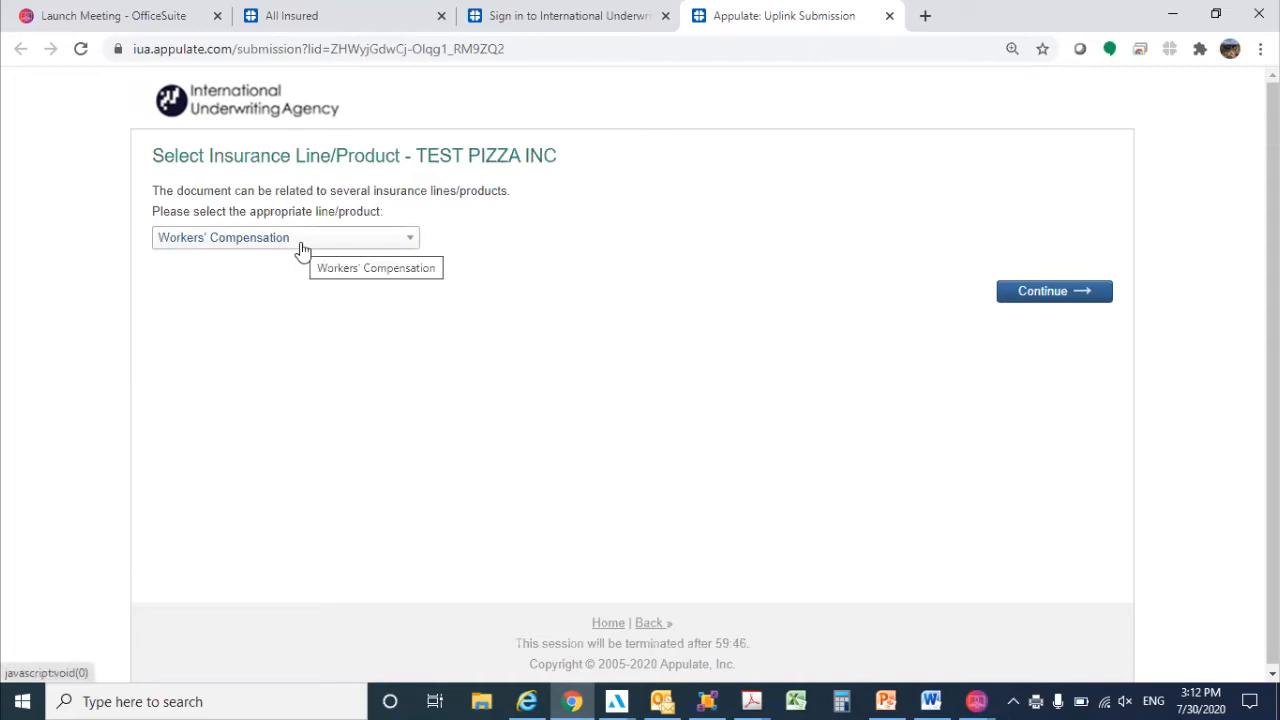
pyautogui.click(1062, 302)
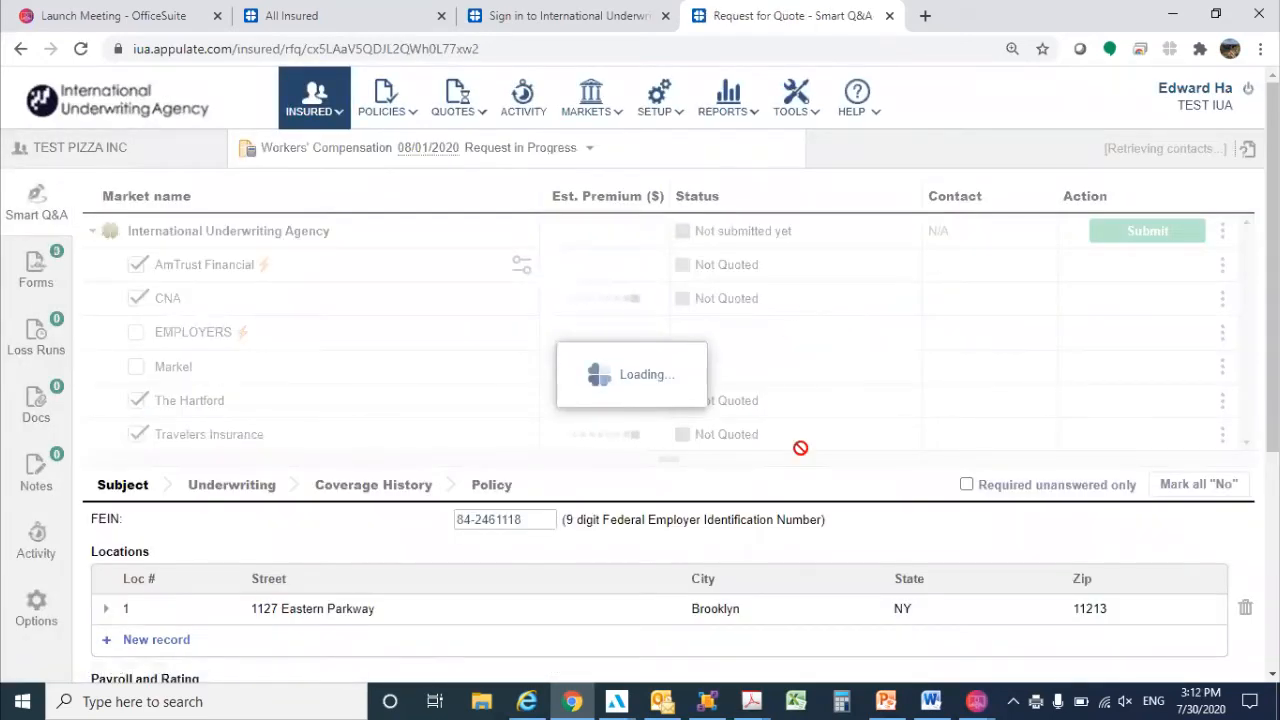
# From the insured list, add a new business customer named TEST and enter its street address.
pyautogui.click(340, 12)
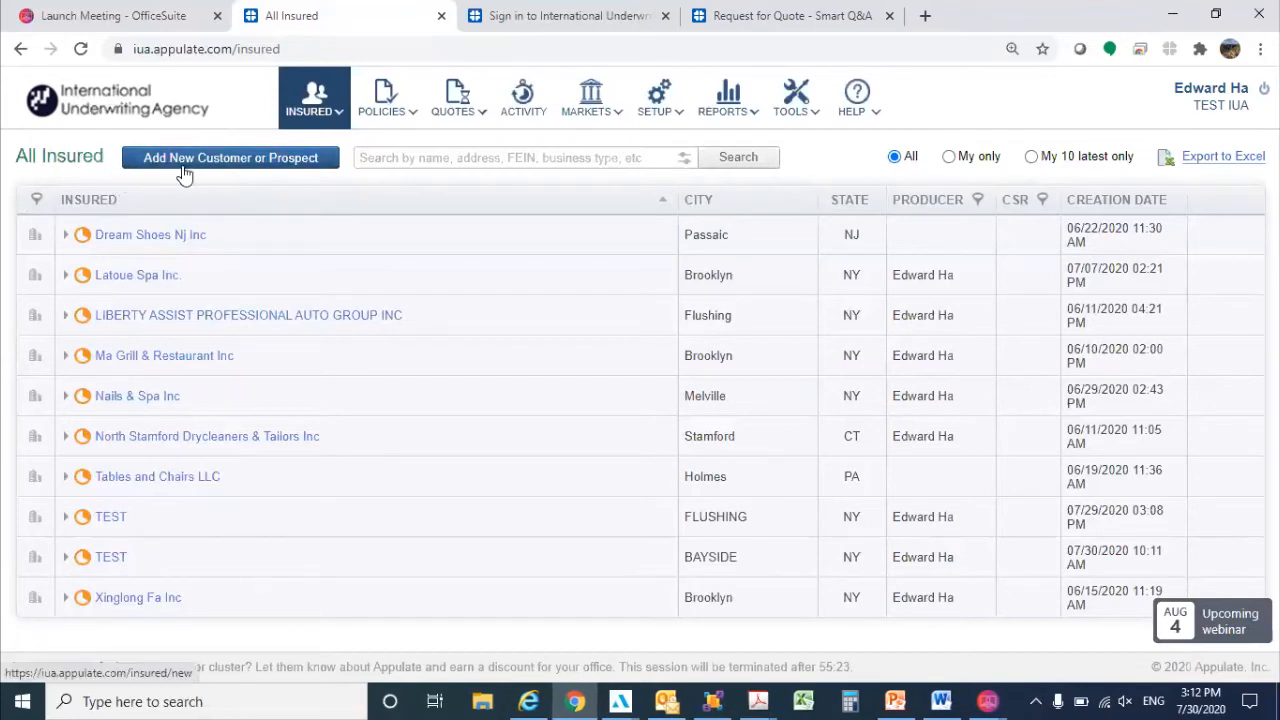
pyautogui.click(296, 170)
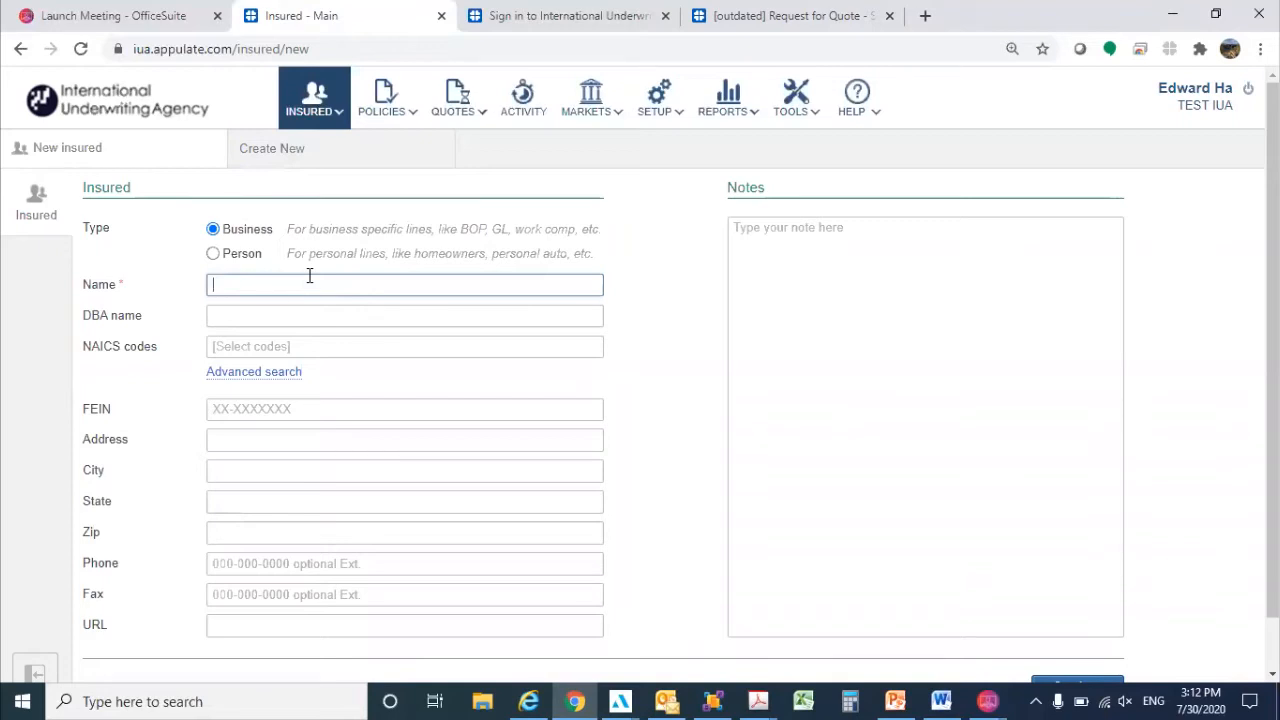
pyautogui.write('TEST')
pyautogui.press('Tab')
pyautogui.press('Tab')
pyautogui.press('Tab')
pyautogui.write('21')
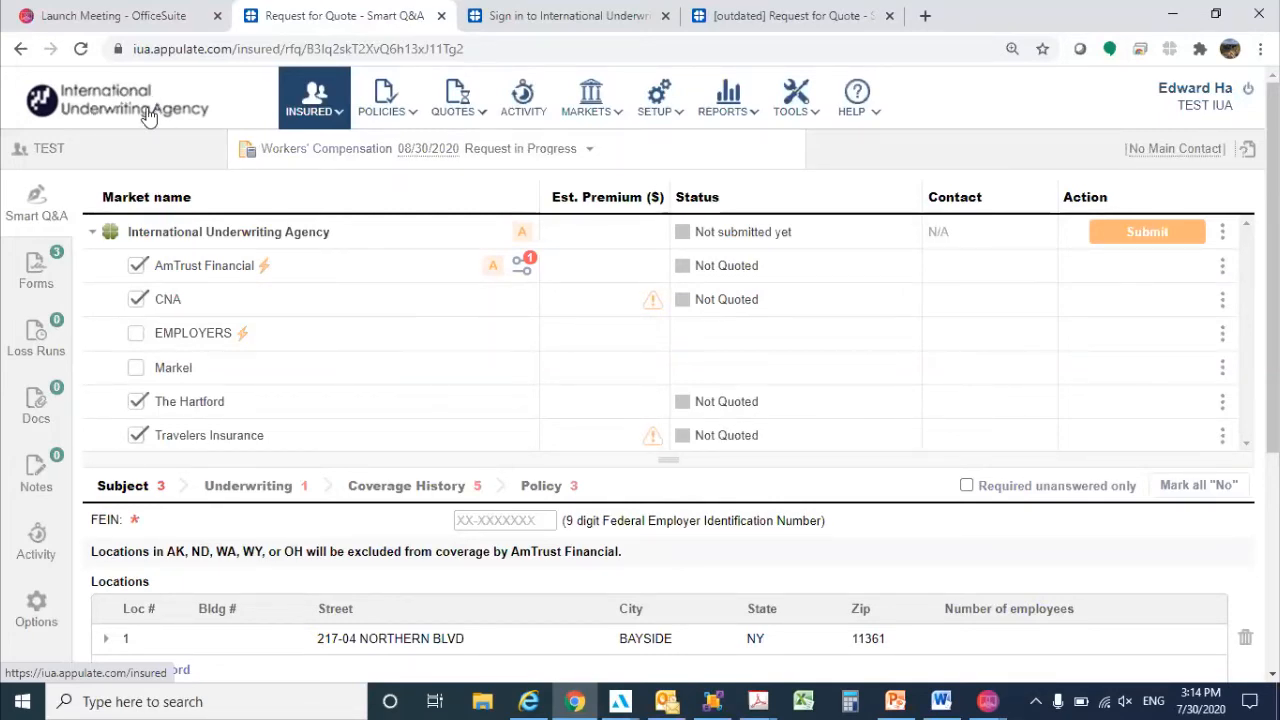
# Return to the TEST PIZZA INC quote request, refresh its outdated page and open the insured's details.
pyautogui.click(790, 15)
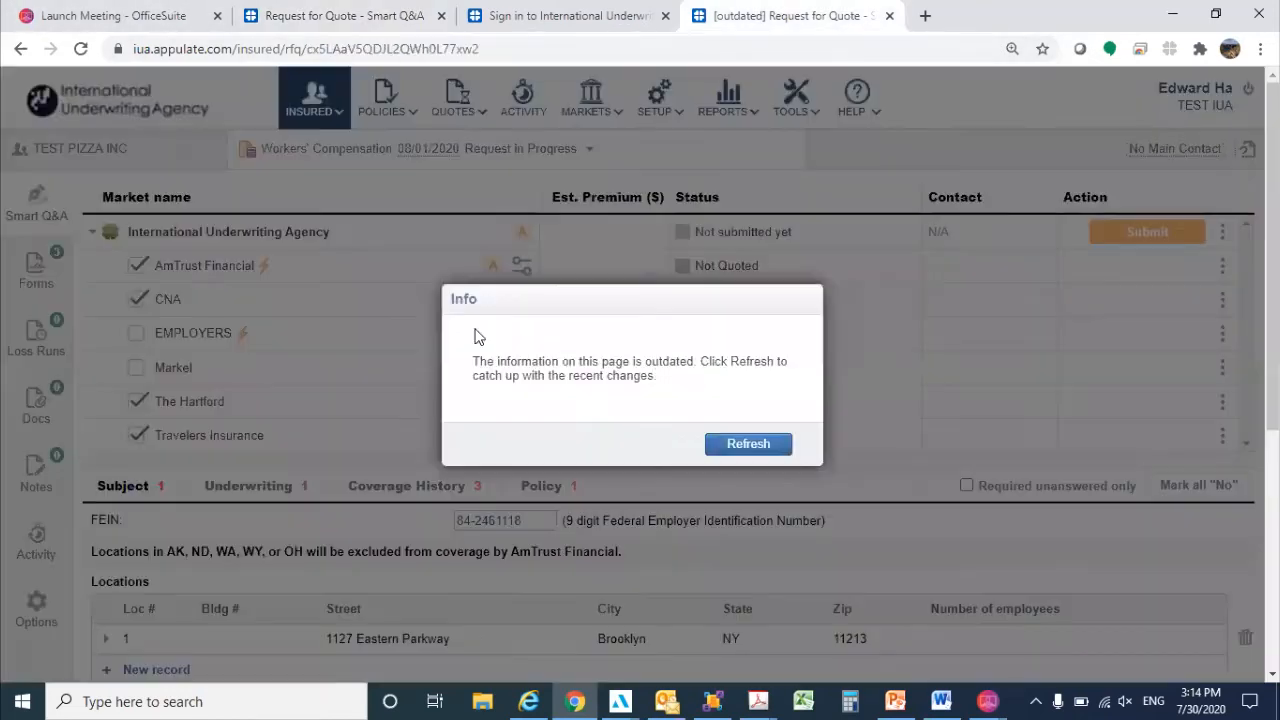
pyautogui.click(743, 443)
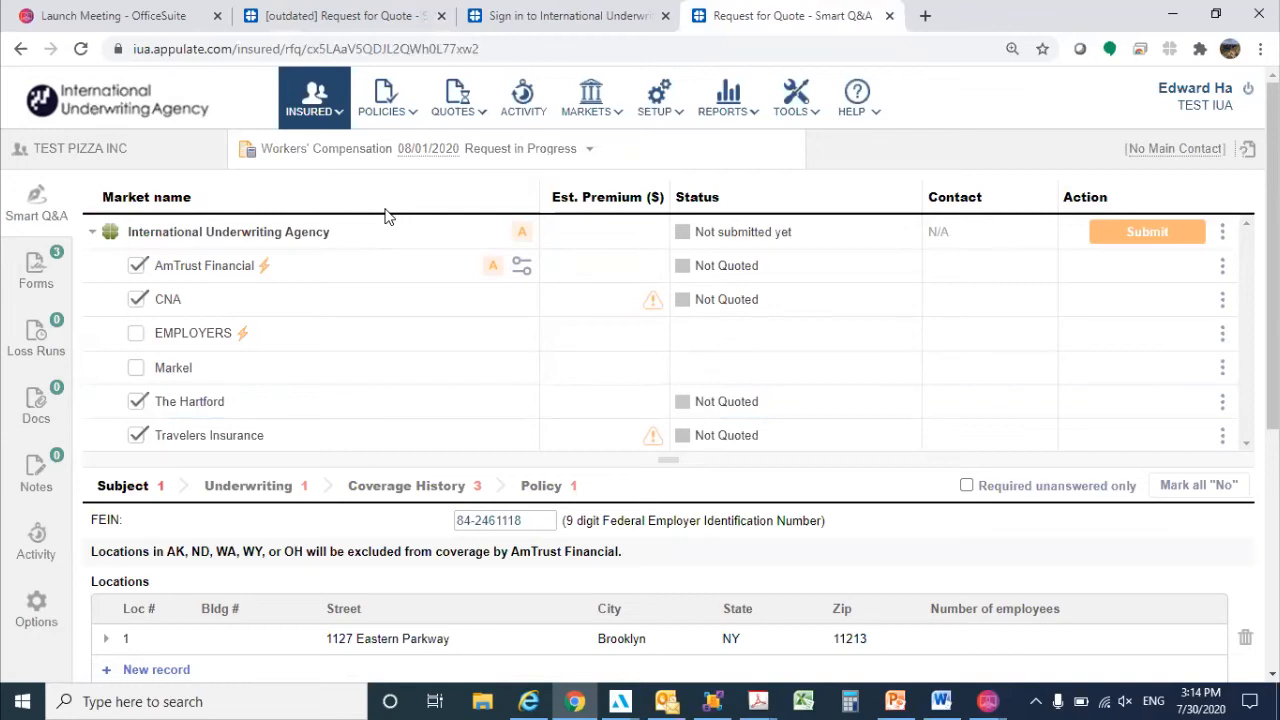
pyautogui.click(93, 159)
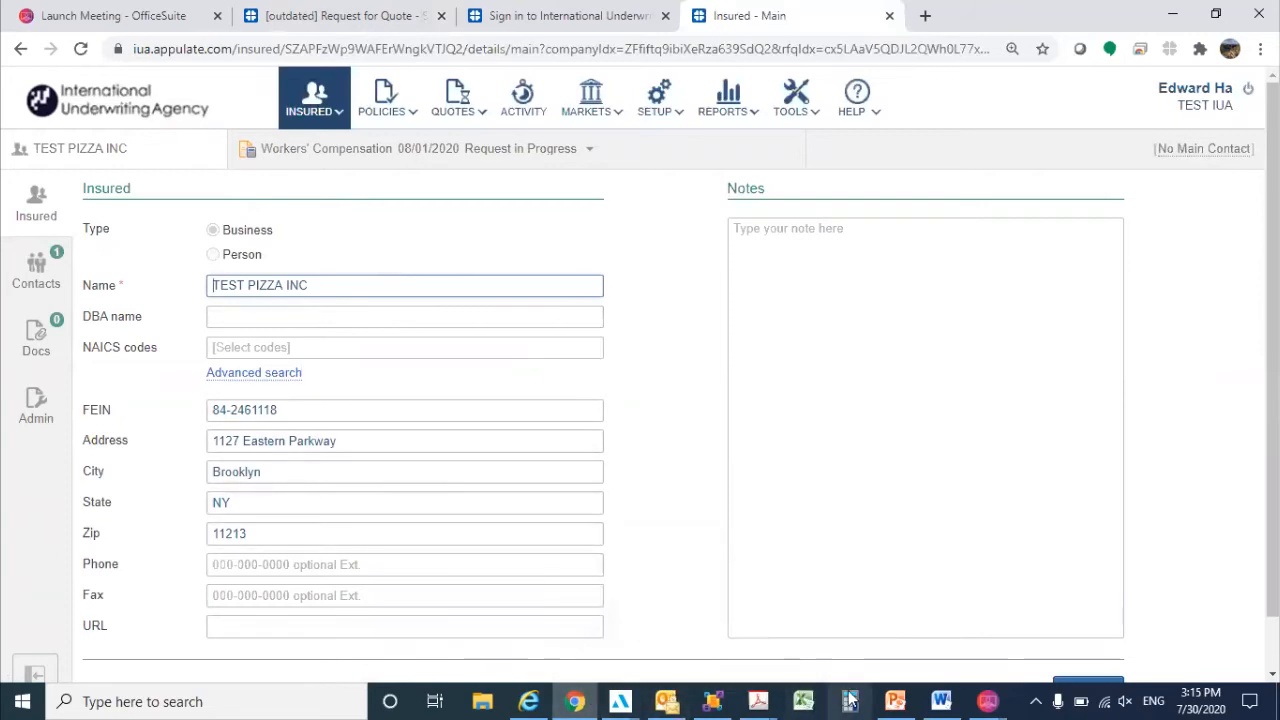
# Compare the imported insured details with Sample - WC.pdf in Adobe Acrobat, then return to the Workers' Compensation request in the browser.
pyautogui.moveTo(745, 700)
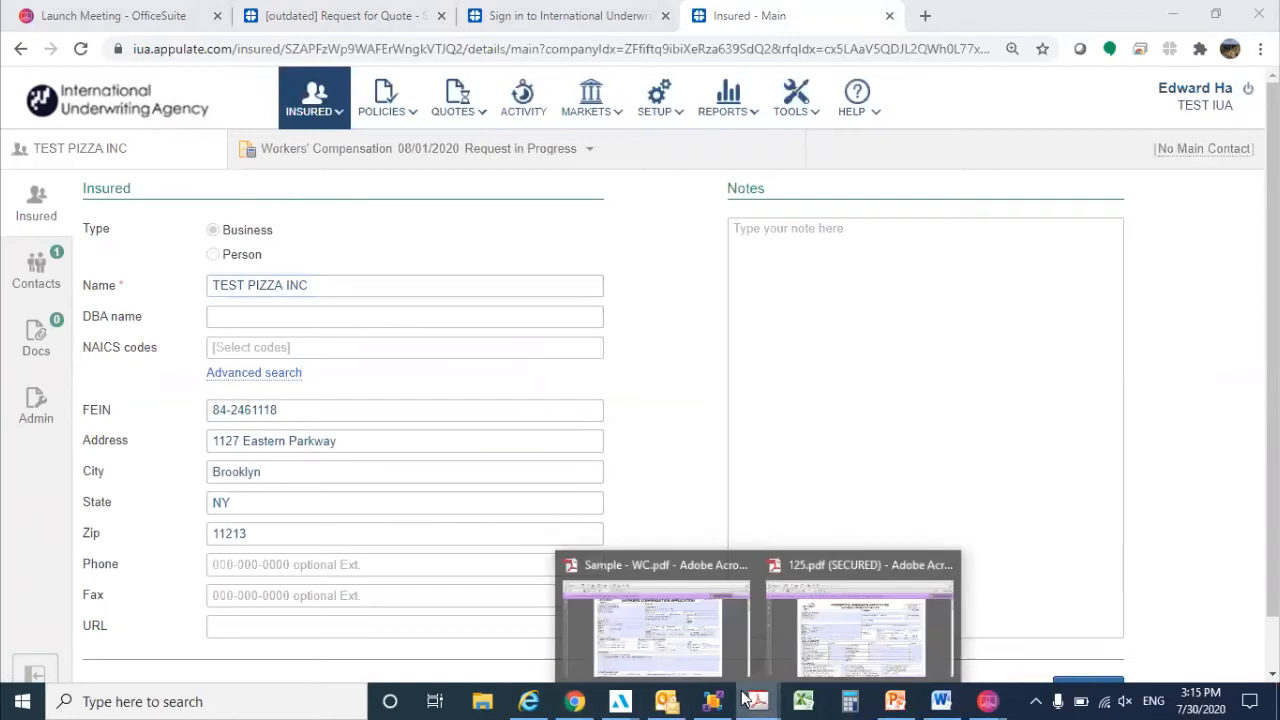
pyautogui.click(718, 620)
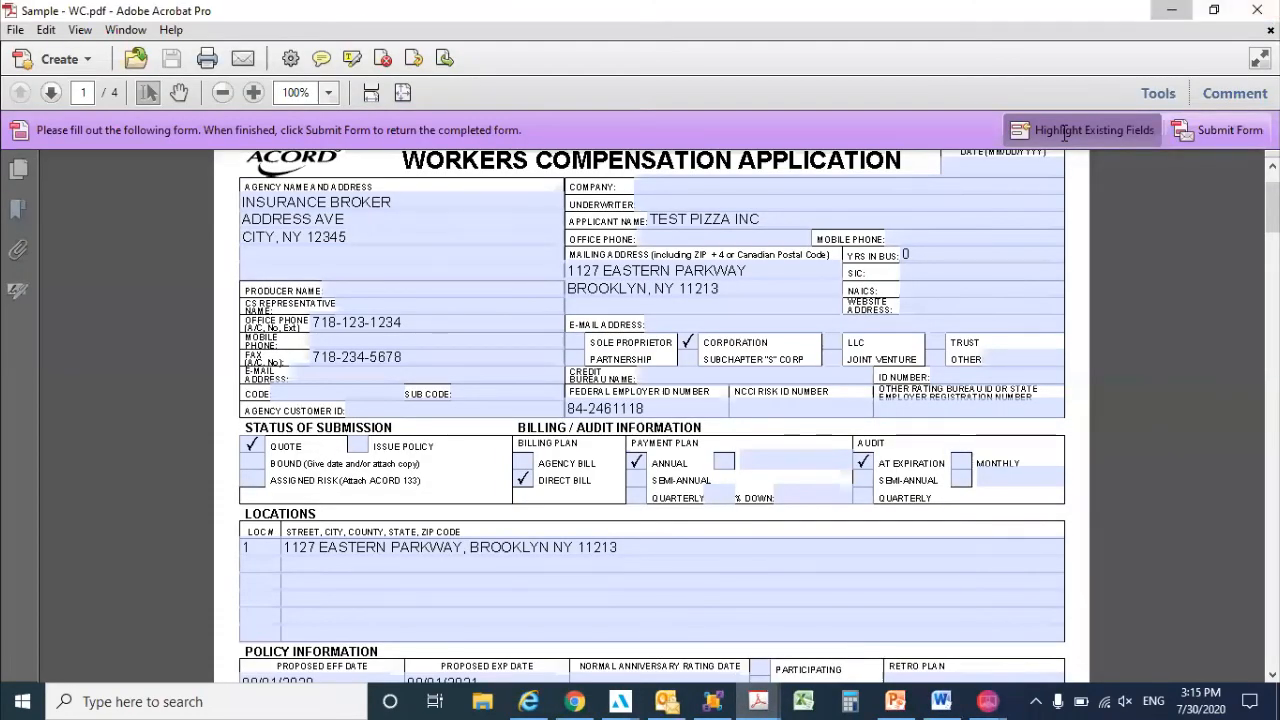
pyautogui.hotkey('alt', 'Tab')
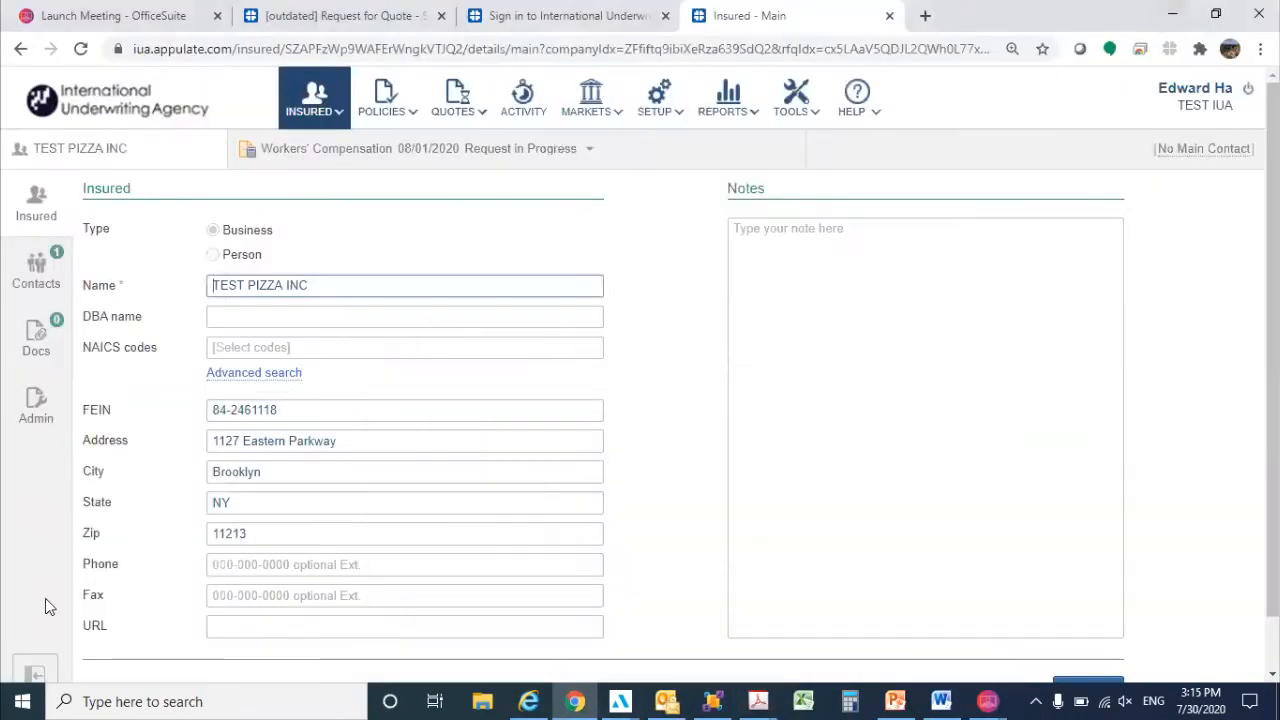
pyautogui.click(330, 167)
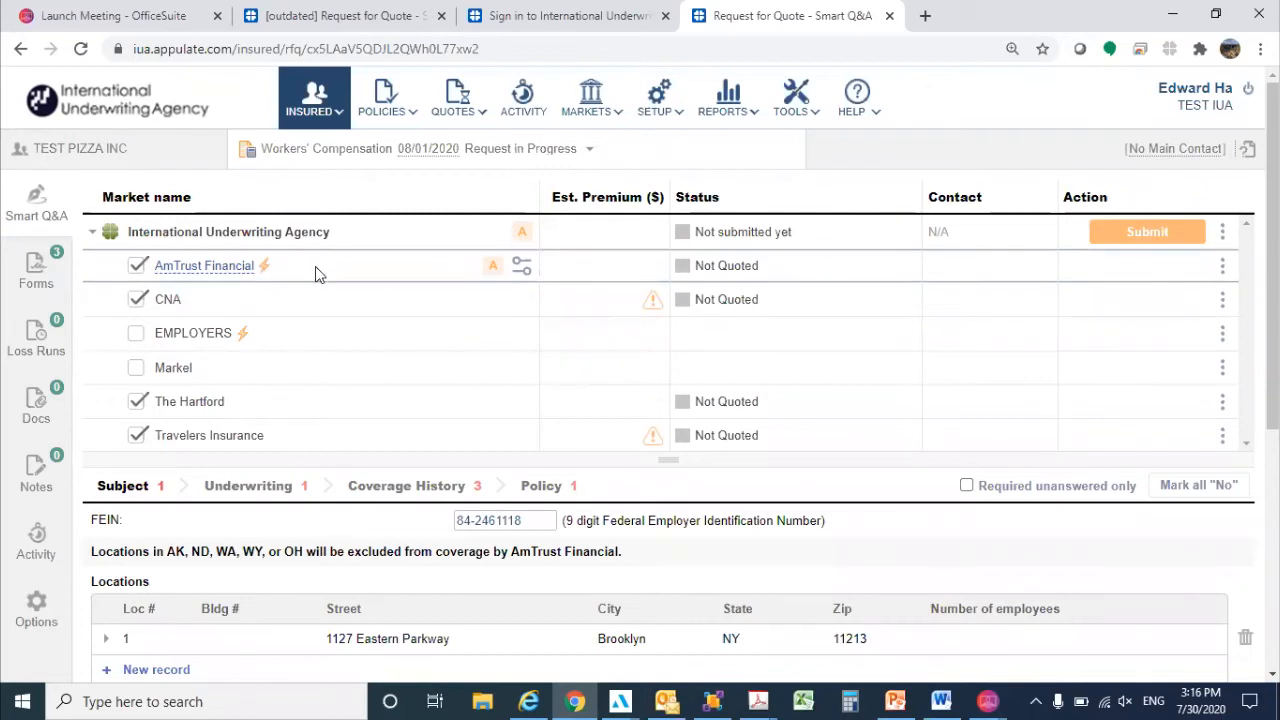
# Enlarge the request page and review the list of carriers and the insured's subject and location section.
pyautogui.hotkey('ctrl', '+')
pyautogui.hotkey('ctrl', '+')
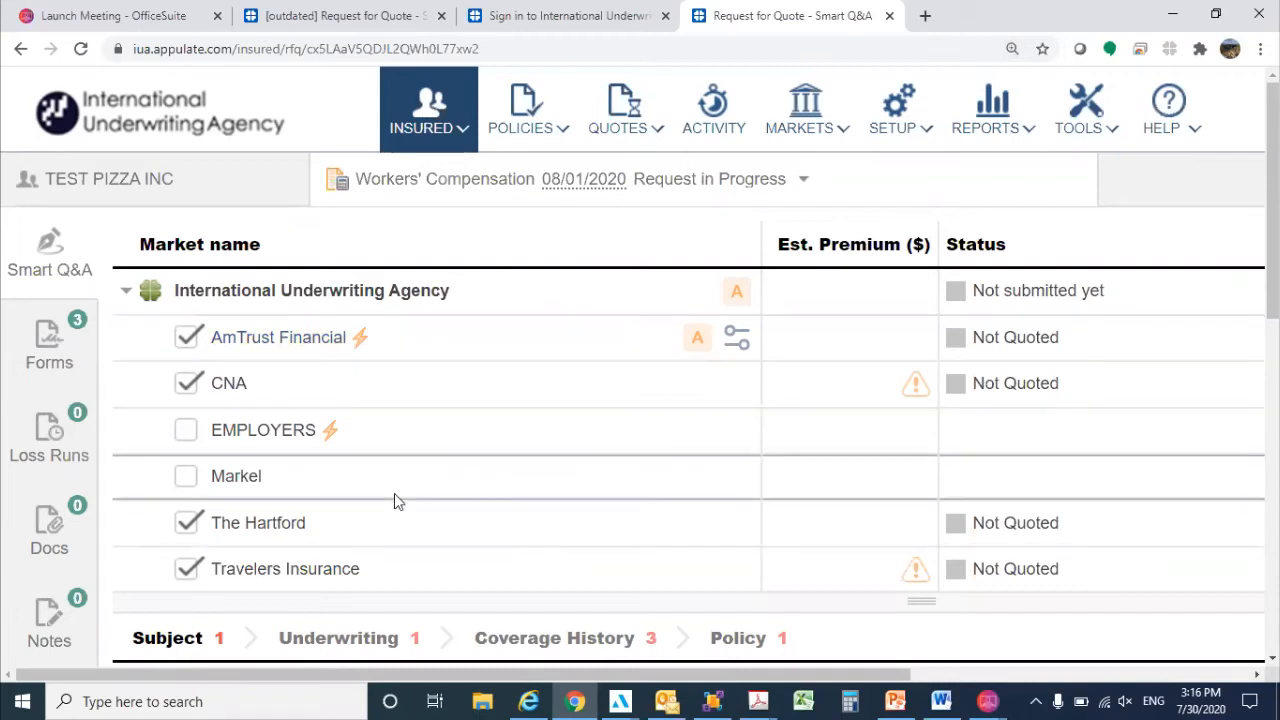
pyautogui.scroll(-2, 449, 597)
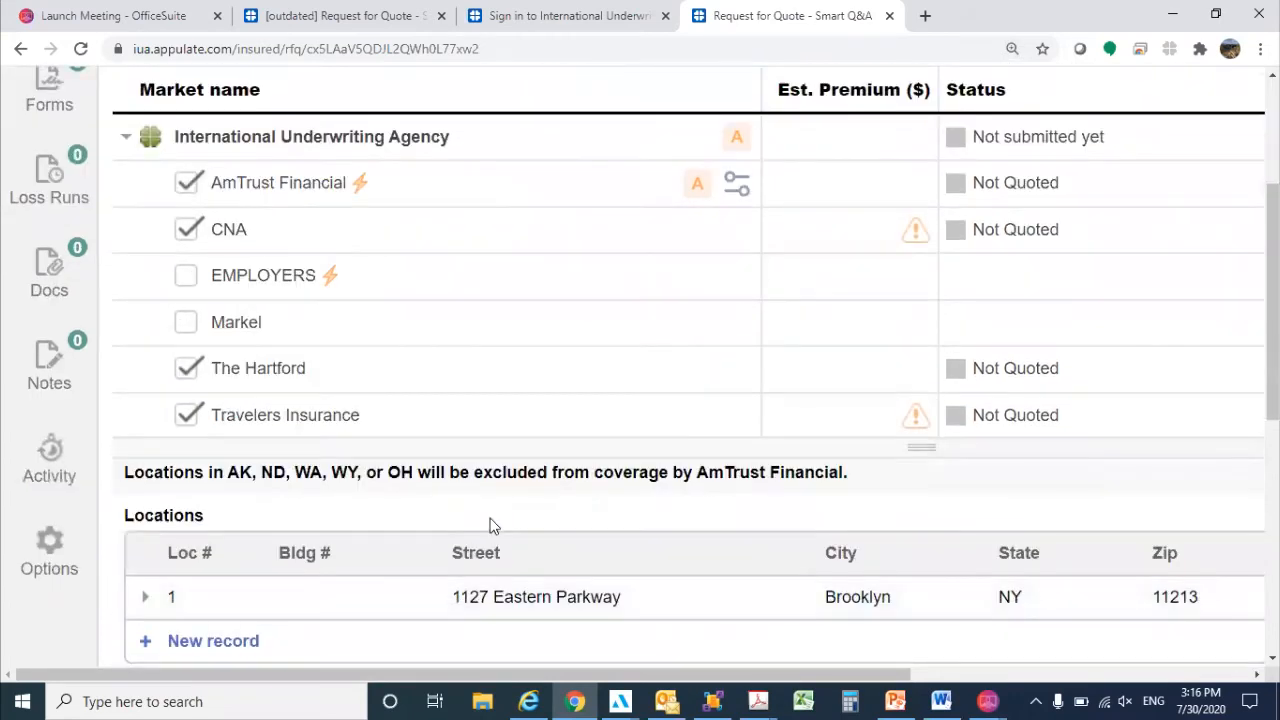
pyautogui.scroll(1, 493, 528)
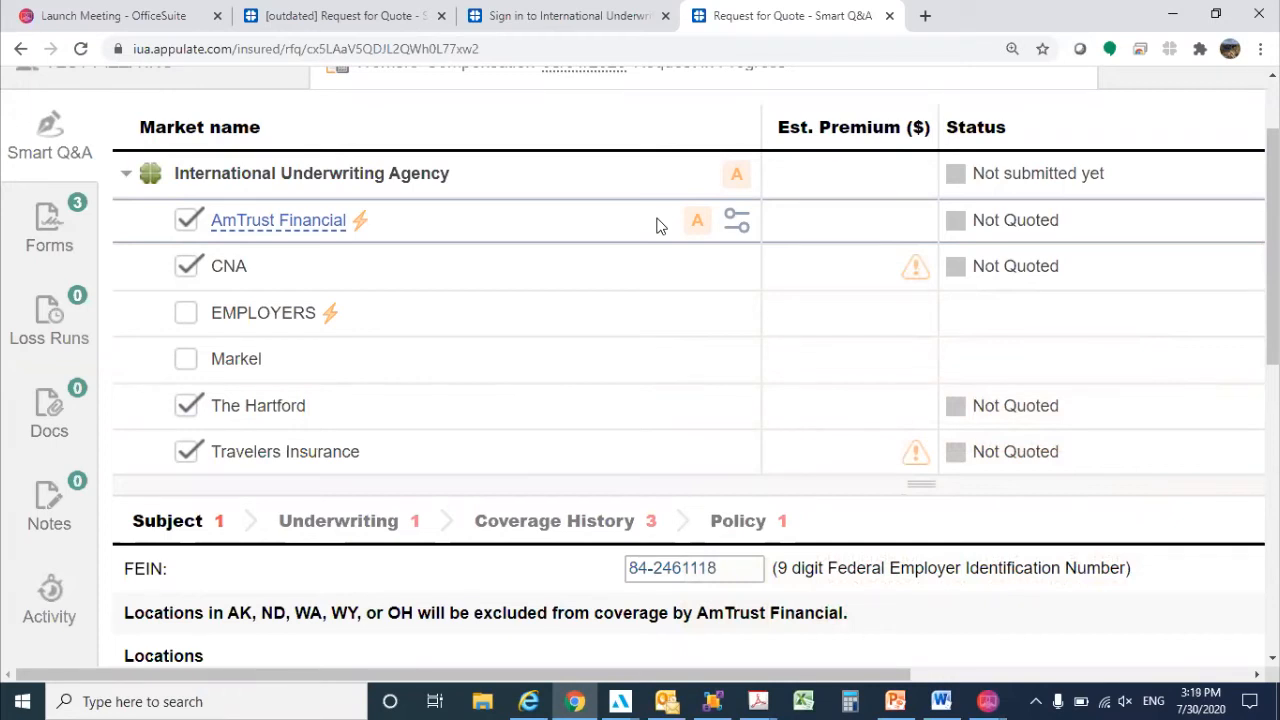
# Show the information AmTrust Financial still requires and go to its AmTrust class code question.
pyautogui.moveTo(697, 224)
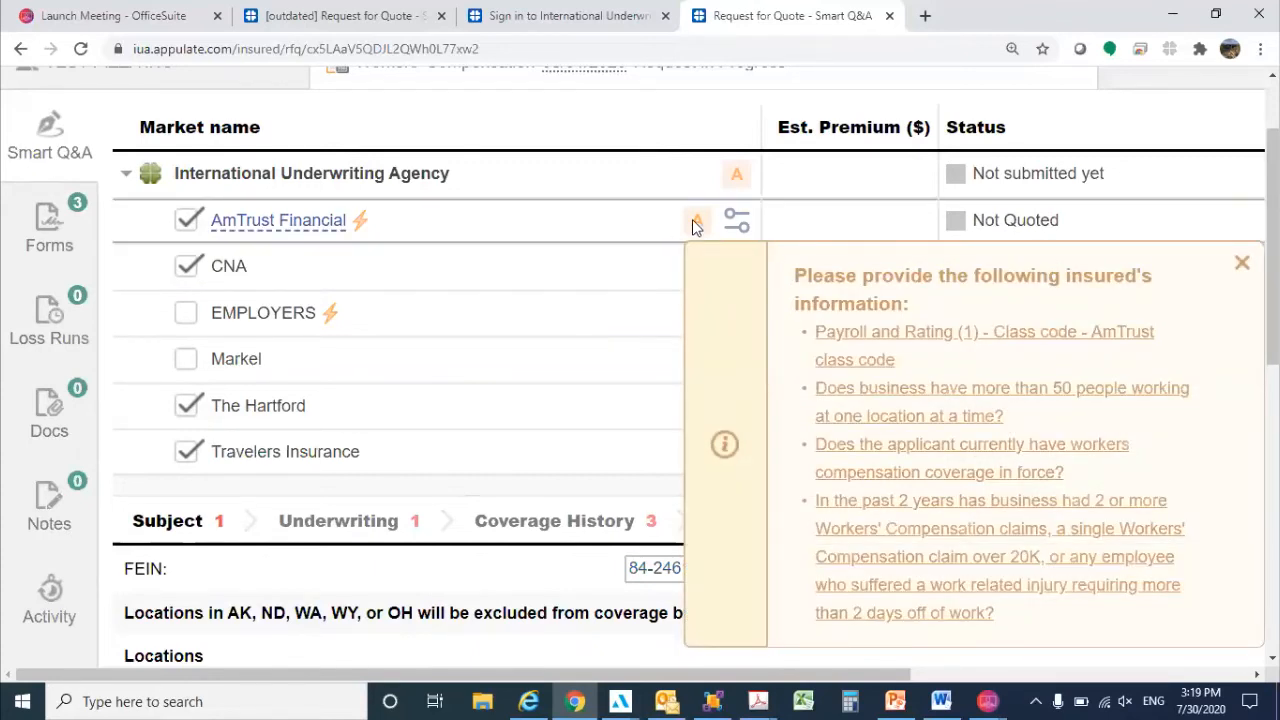
pyautogui.click(930, 340)
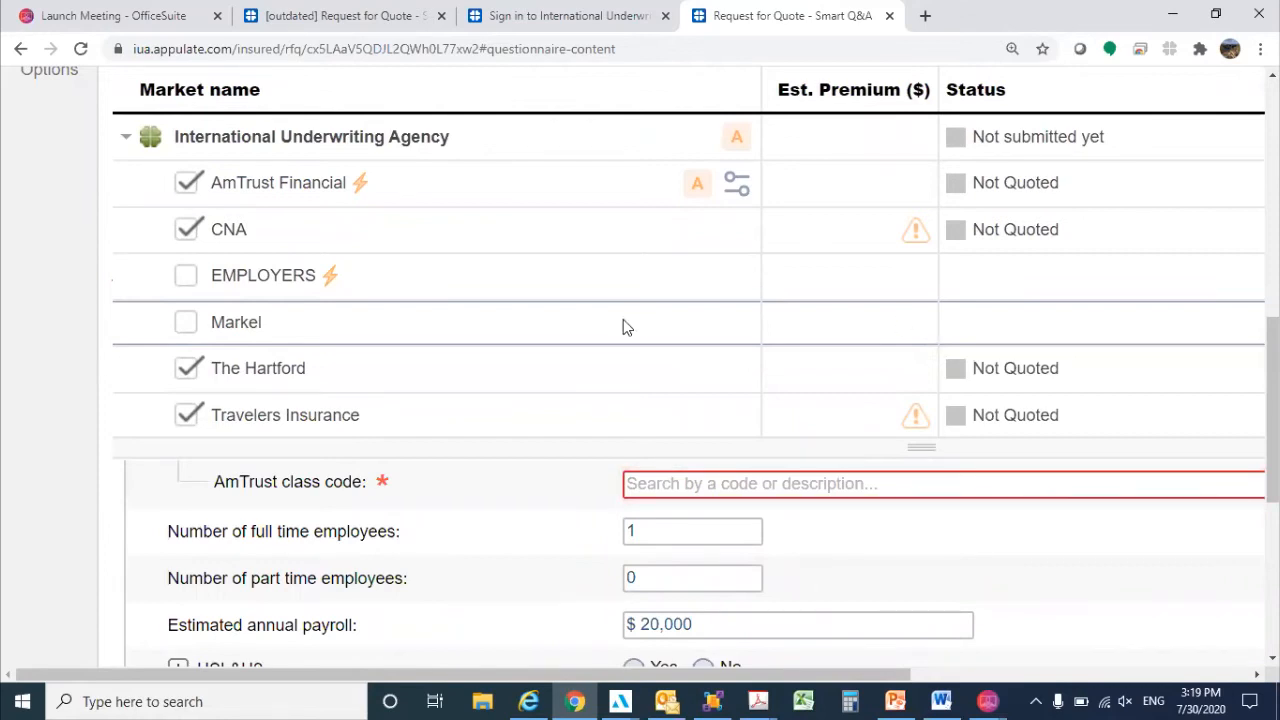
pyautogui.scroll(5, 626, 474)
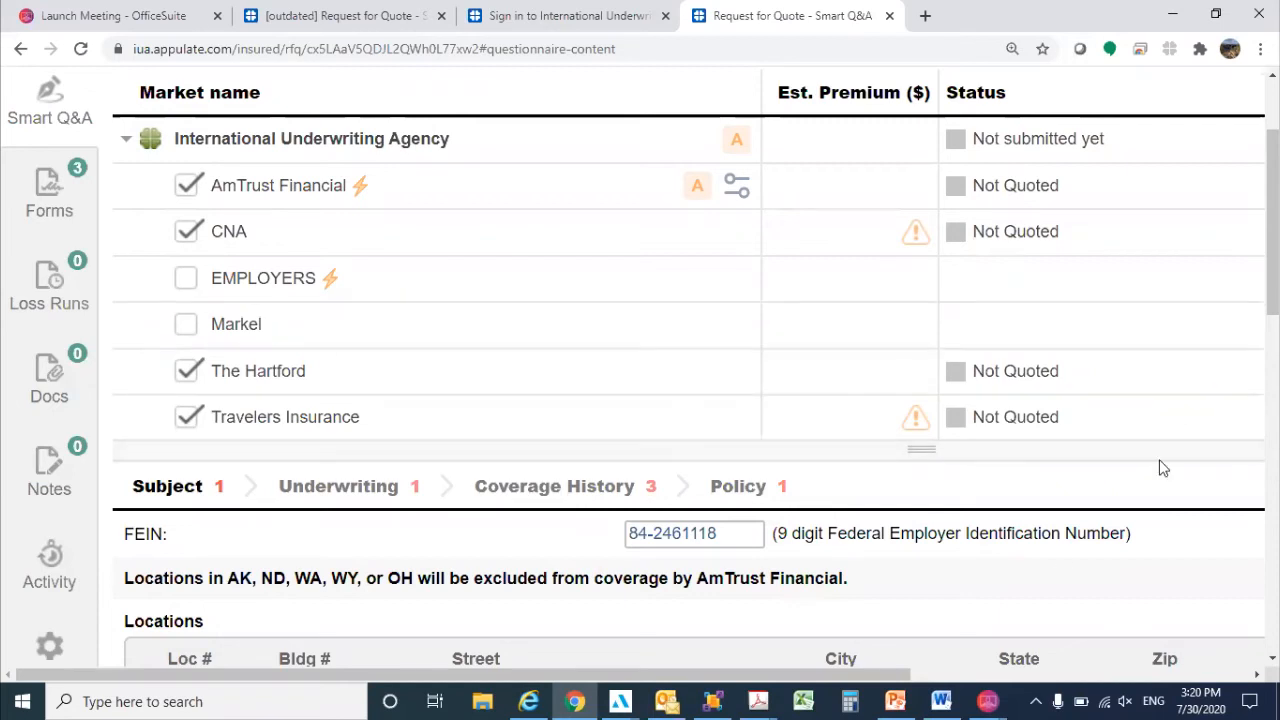
# Examine the Status, Contact and Action columns of the market list and the filter for required unanswered questions.
pyautogui.moveTo(871, 663); pyautogui.dragTo(1046, 669)
pyautogui.scroll(5, 727, 346)
pyautogui.scroll(1, 727, 346)
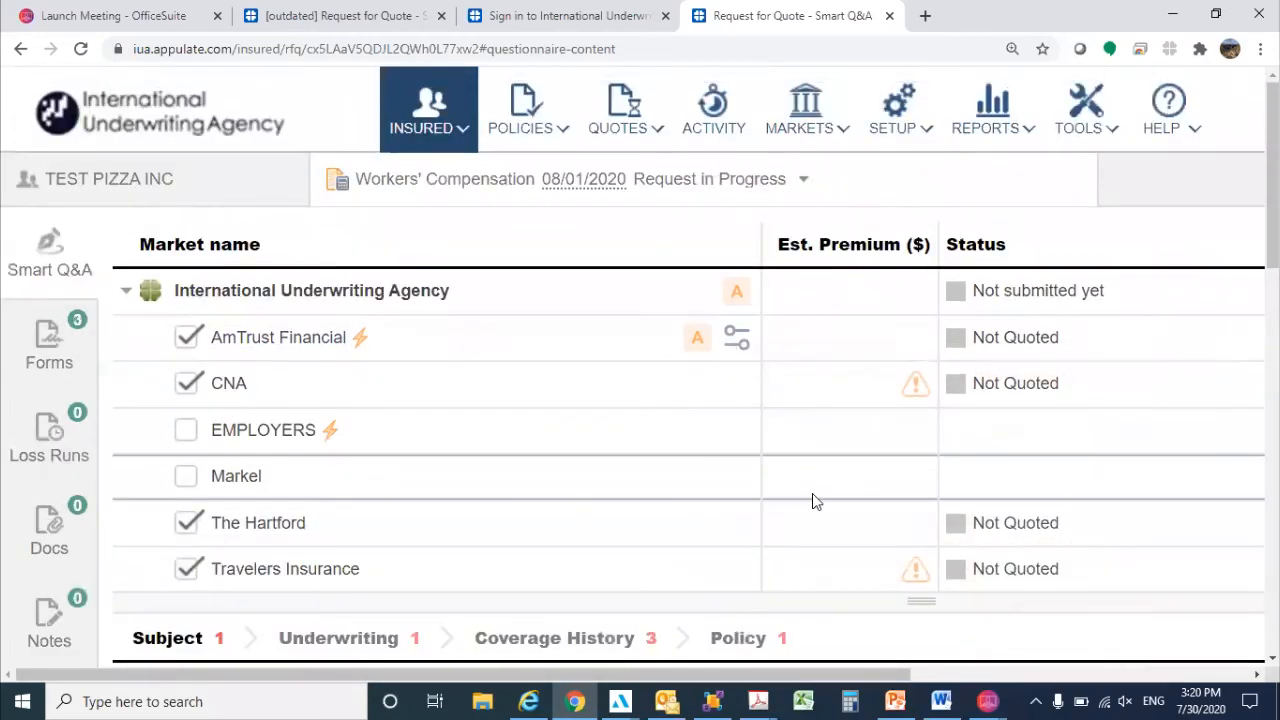
pyautogui.moveTo(850, 674); pyautogui.dragTo(1208, 695)
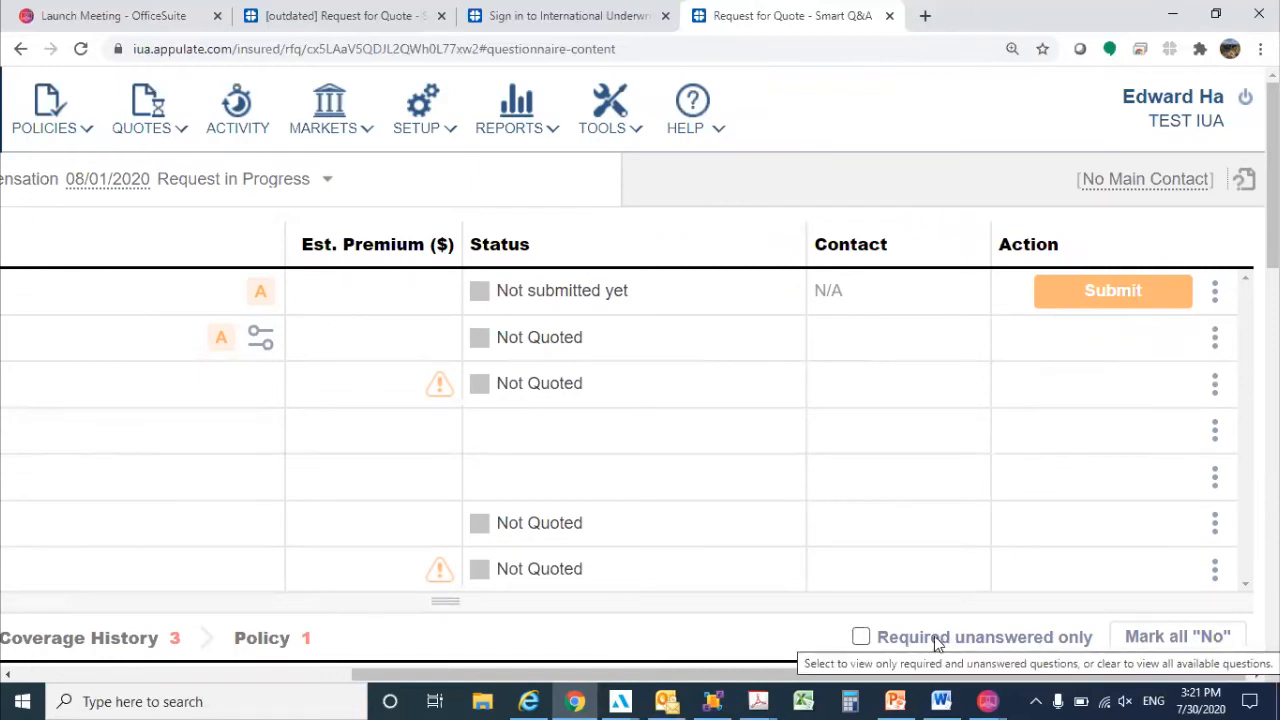
# Limit the questionnaire of the TEST PIZZA INC Workers' Compensation request to required unanswered questions only.
pyautogui.click(859, 641)
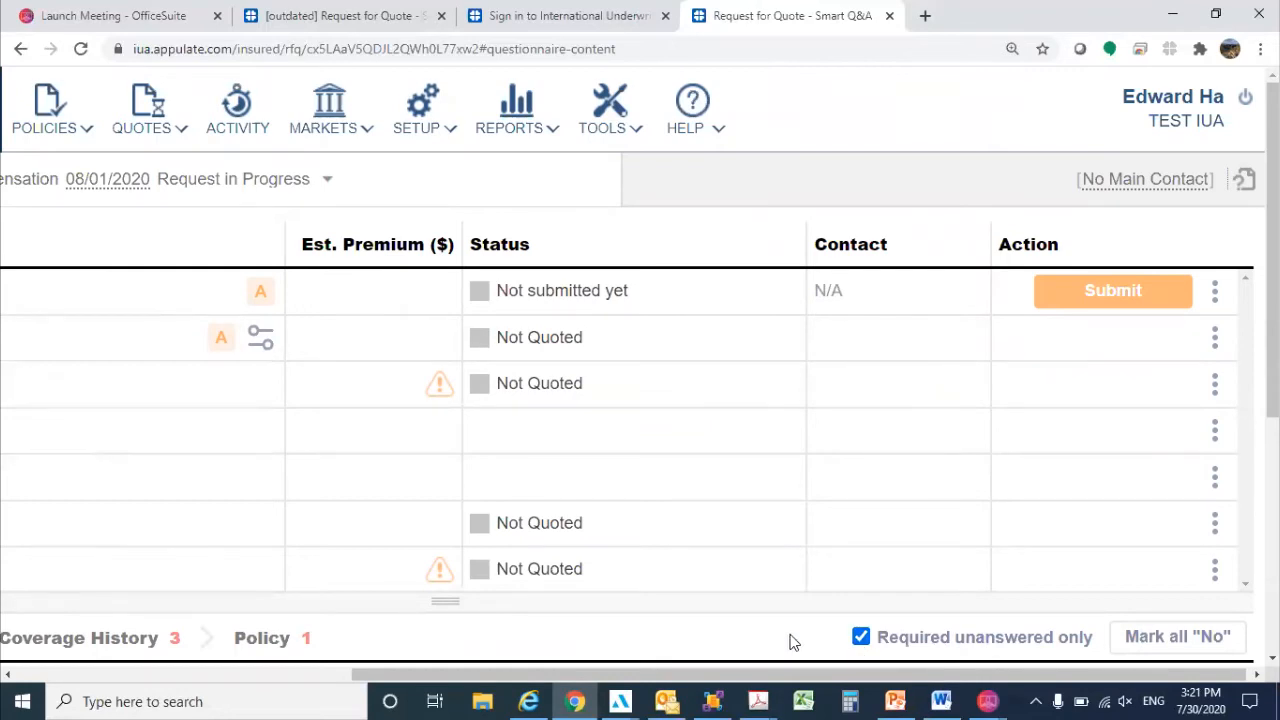
pyautogui.moveTo(490, 675); pyautogui.dragTo(197, 672)
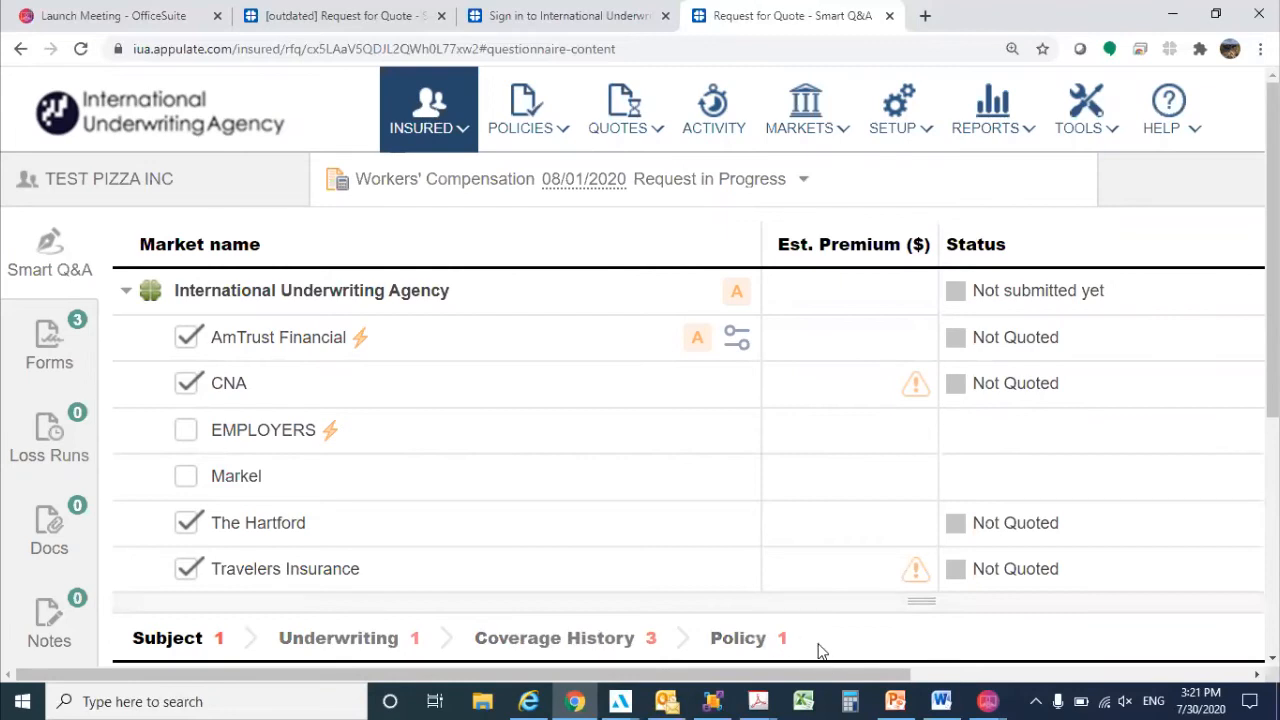
# Bring up the TEST insured's Workers' Compensation request dated 08/30/2020 and review its market list and question sections.
pyautogui.click(358, 8)
pyautogui.click(1002, 586)
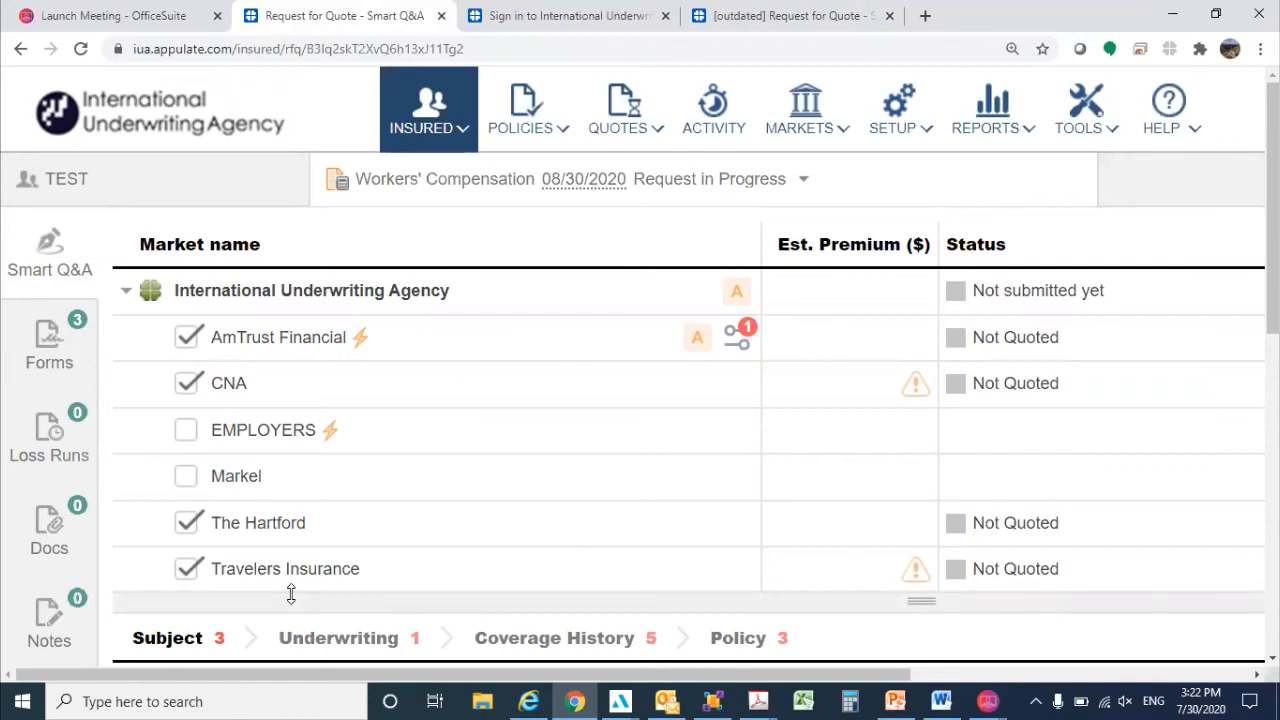
pyautogui.click(882, 140)
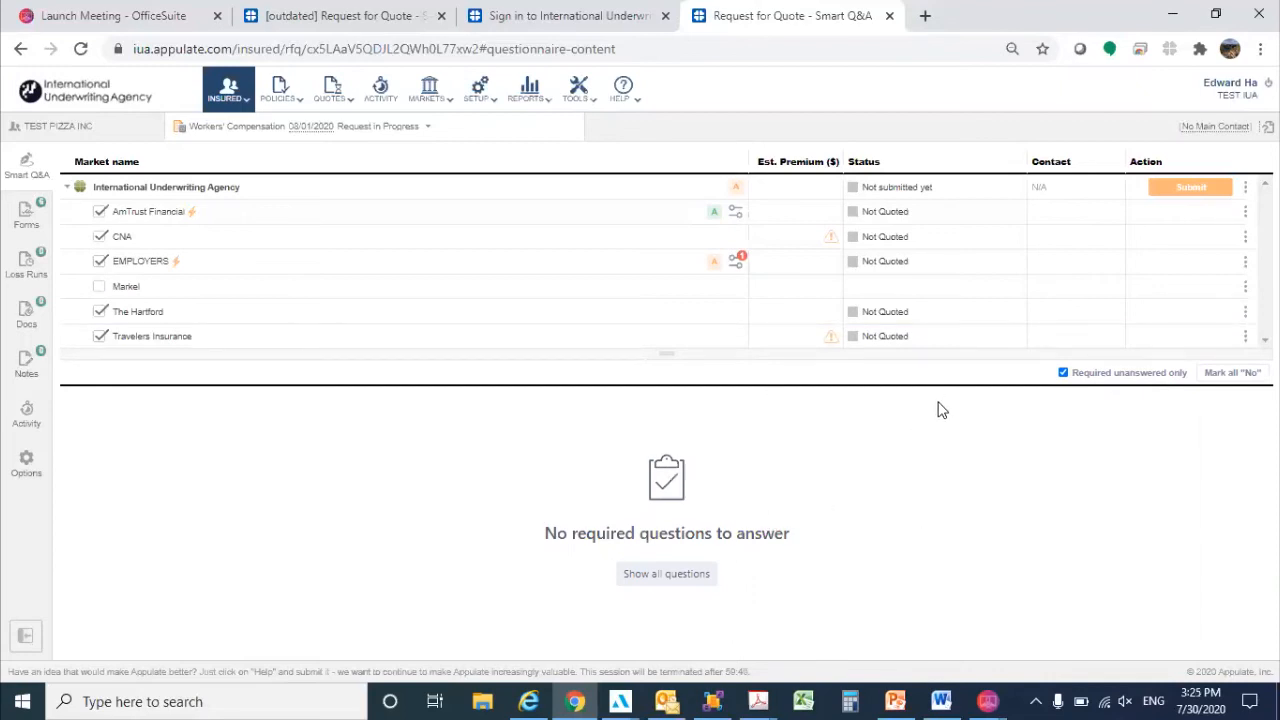
# Set the limits EMPLOYERS requires to $ 100K/500K/100K and submit the TEST PIZZA INC request to International Underwriting Agency.
pyautogui.moveTo(1187, 196)
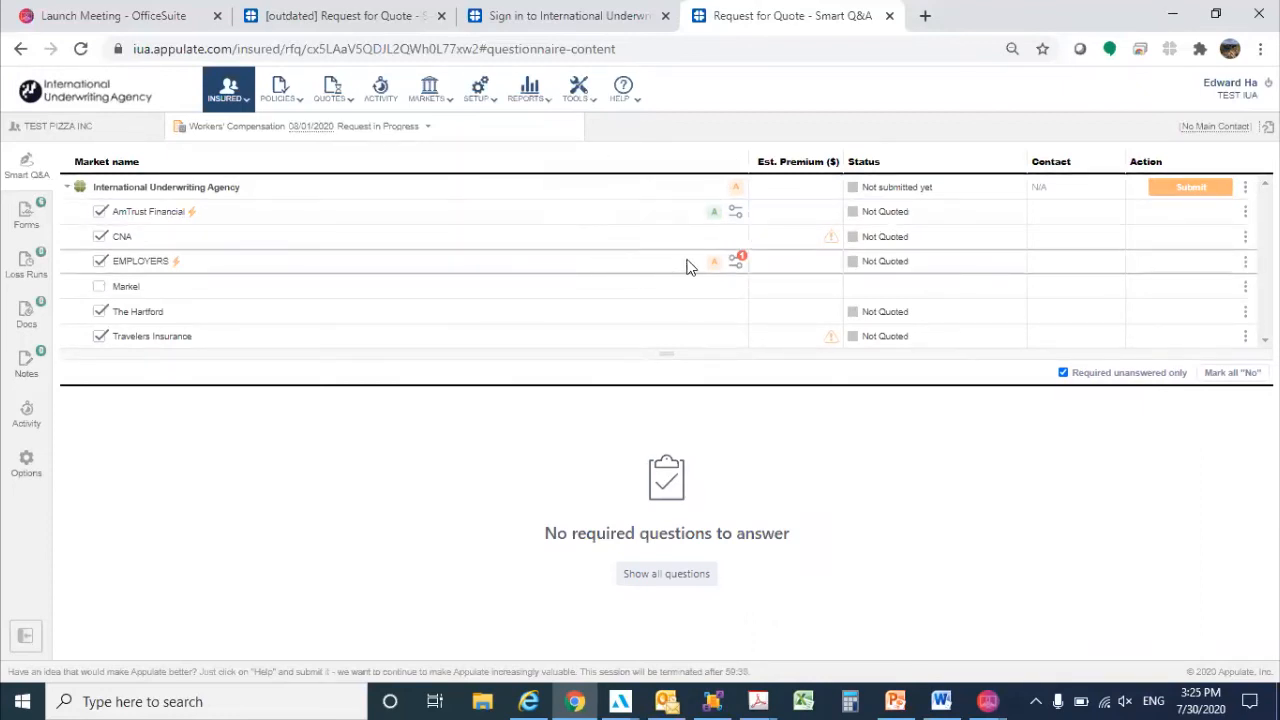
pyautogui.moveTo(718, 264)
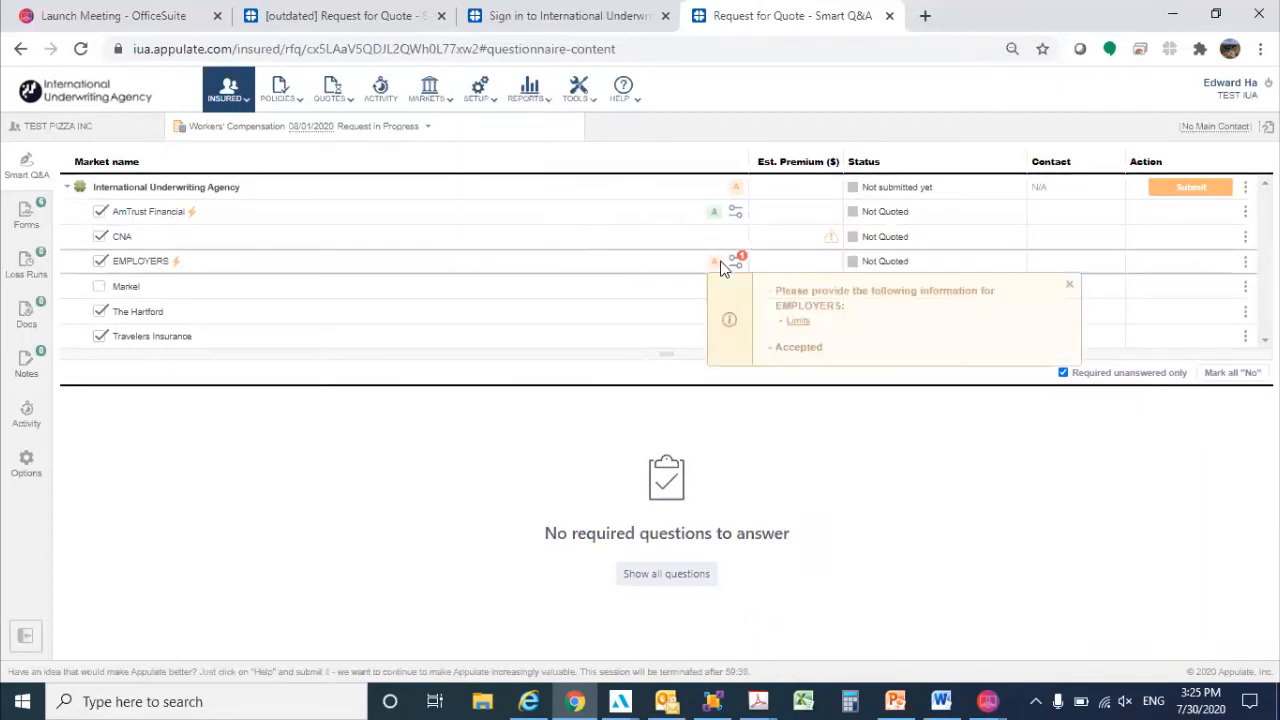
pyautogui.click(798, 322)
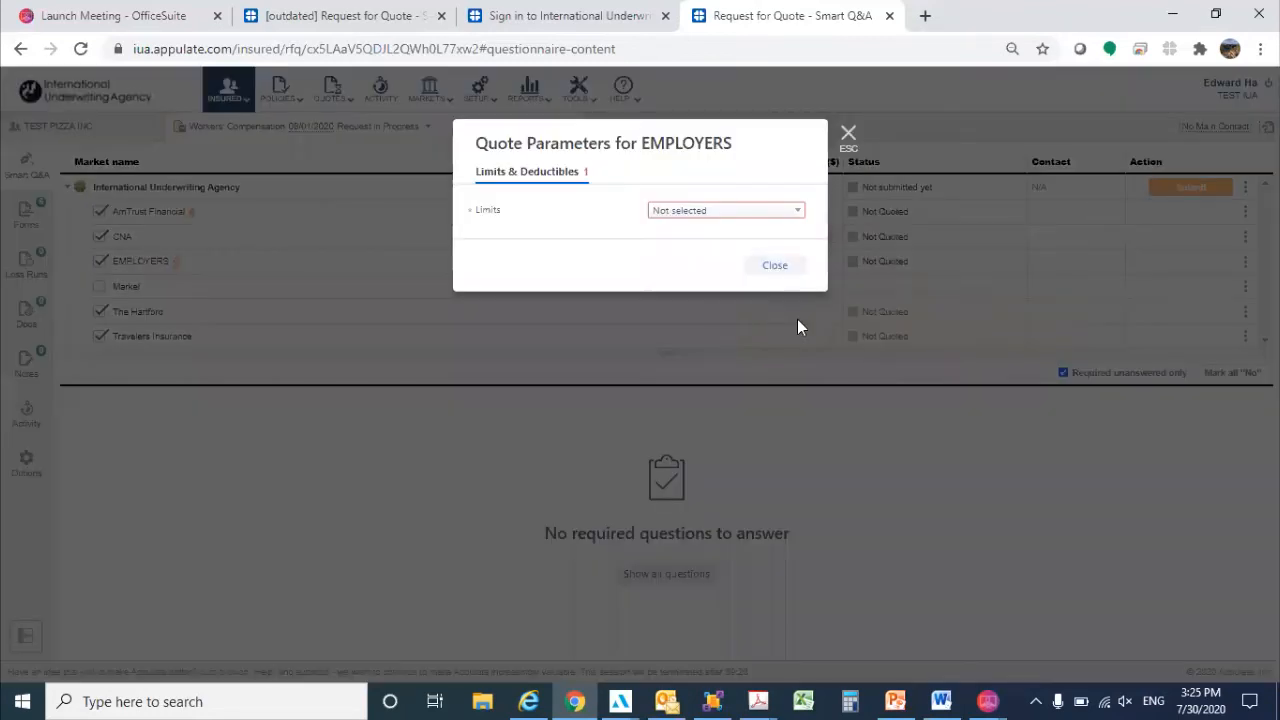
pyautogui.click(728, 212)
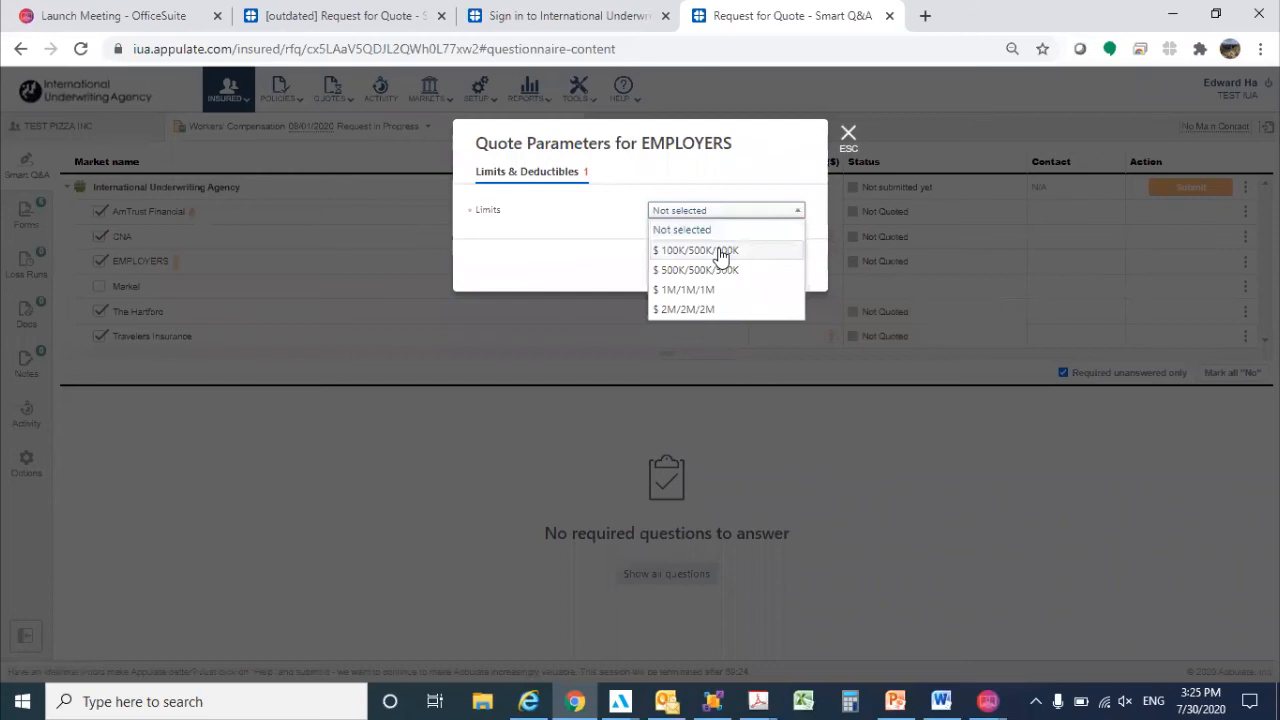
pyautogui.click(720, 252)
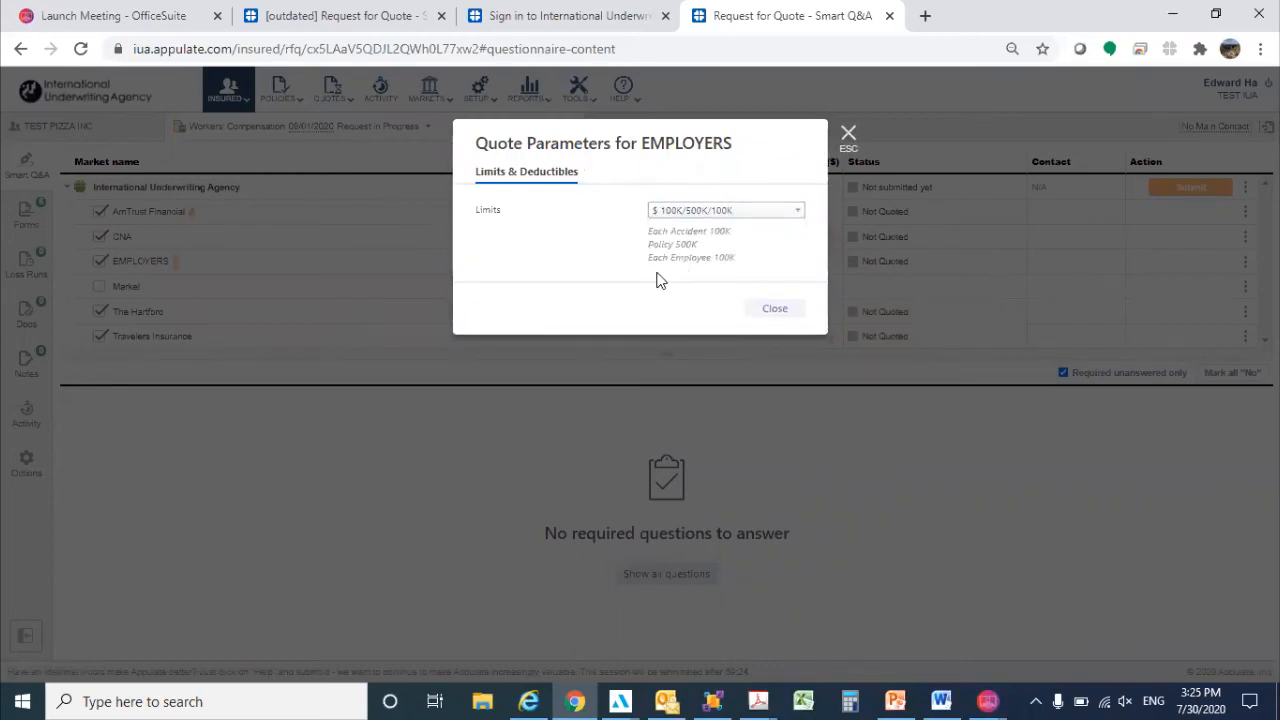
pyautogui.click(776, 310)
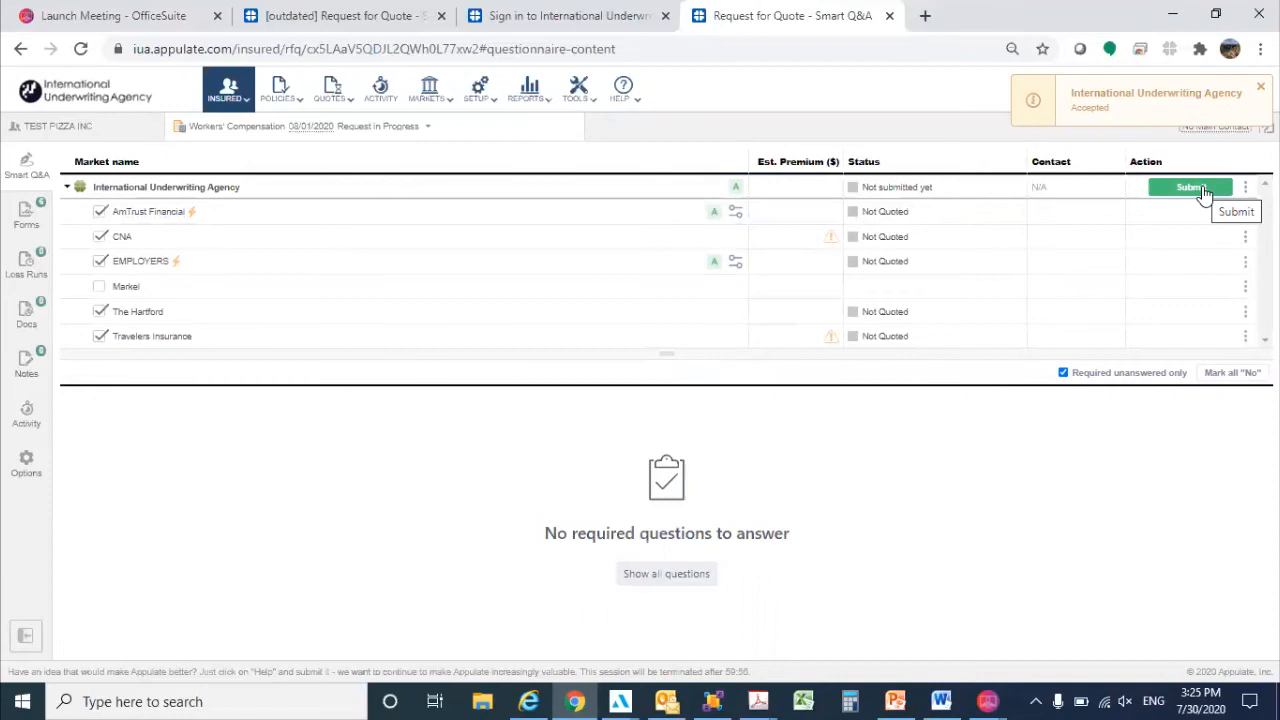
pyautogui.click(1203, 188)
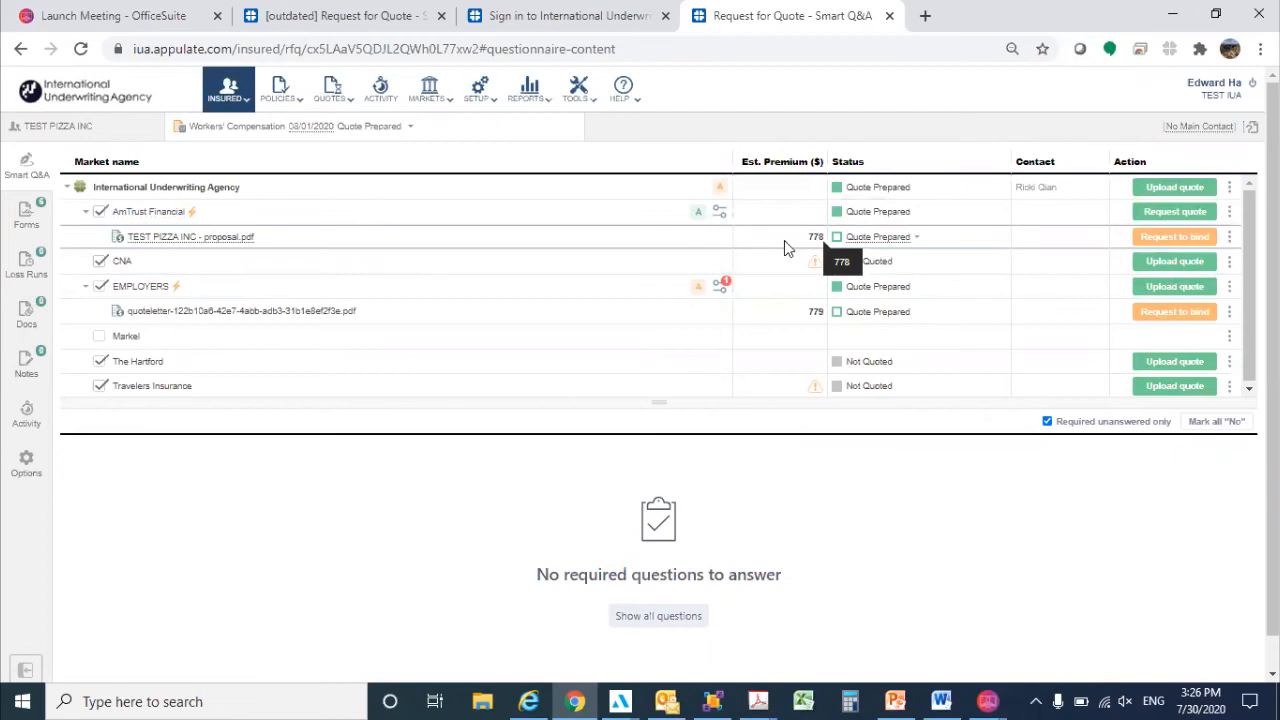
# View AmTrust Financial's prepared quote, TEST PIZZA INC - proposal.pdf, and return to the quote request.
pyautogui.click(222, 237)
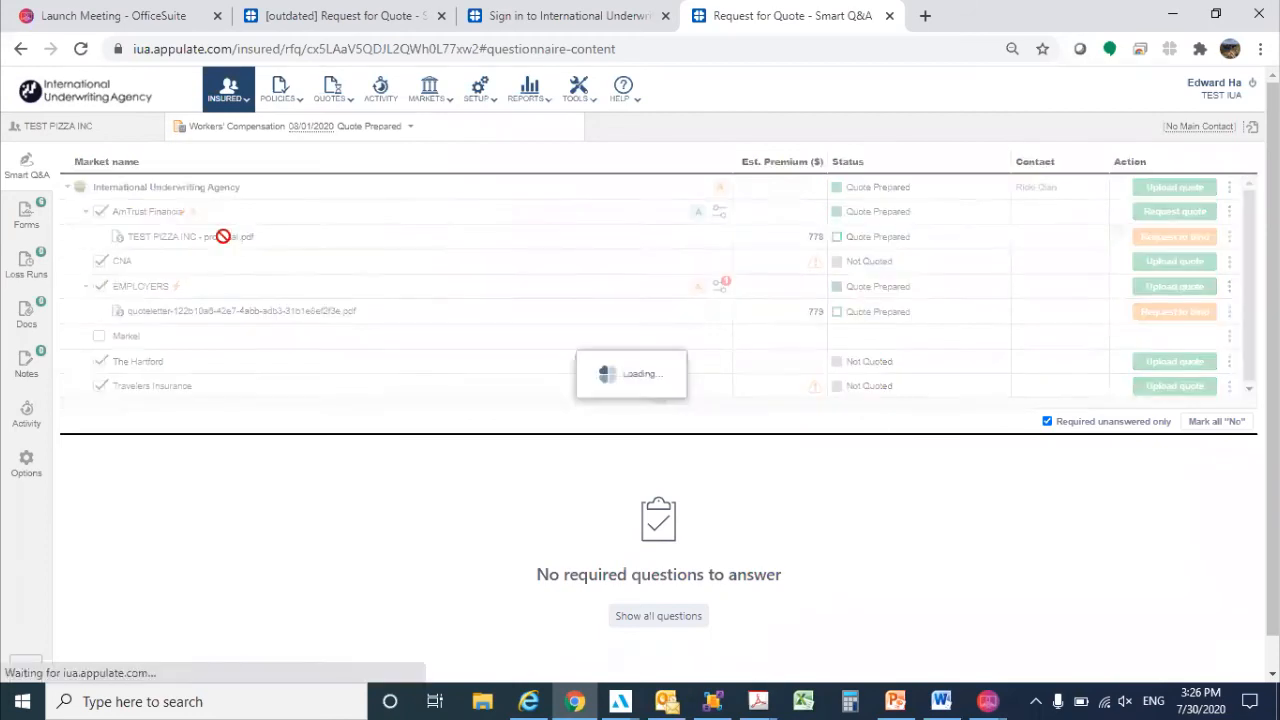
pyautogui.click(111, 668)
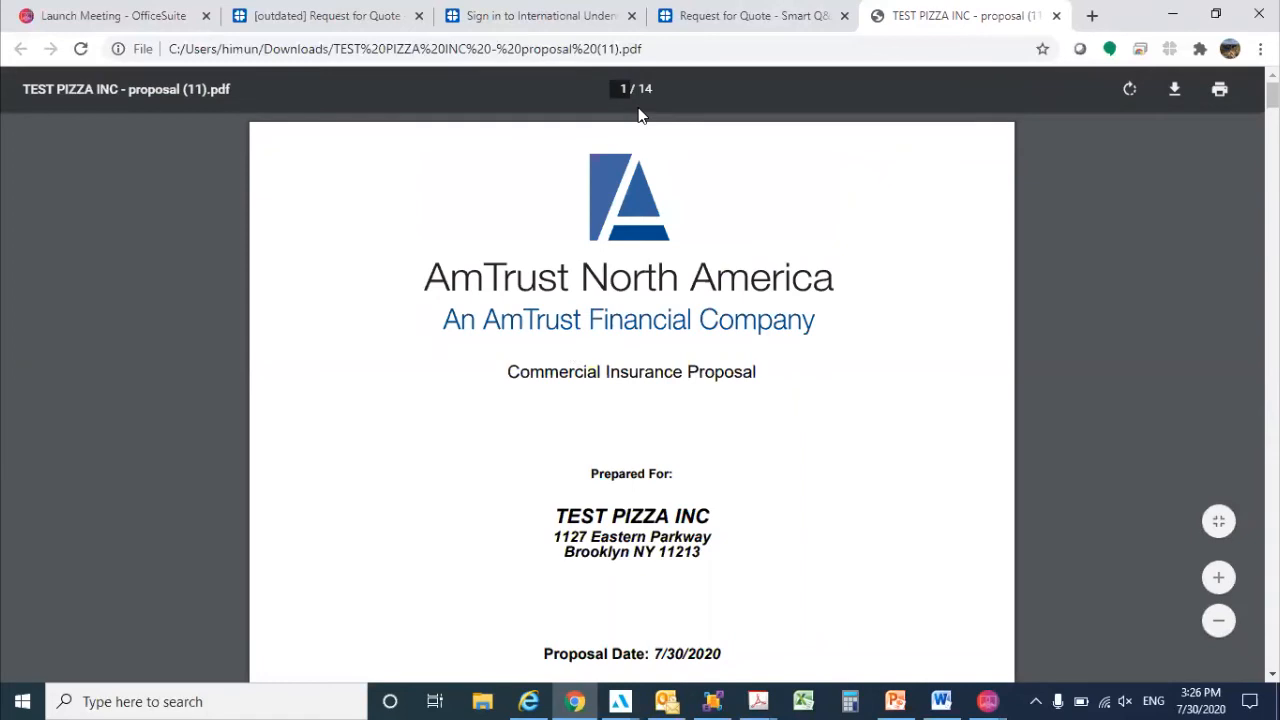
pyautogui.click(750, 15)
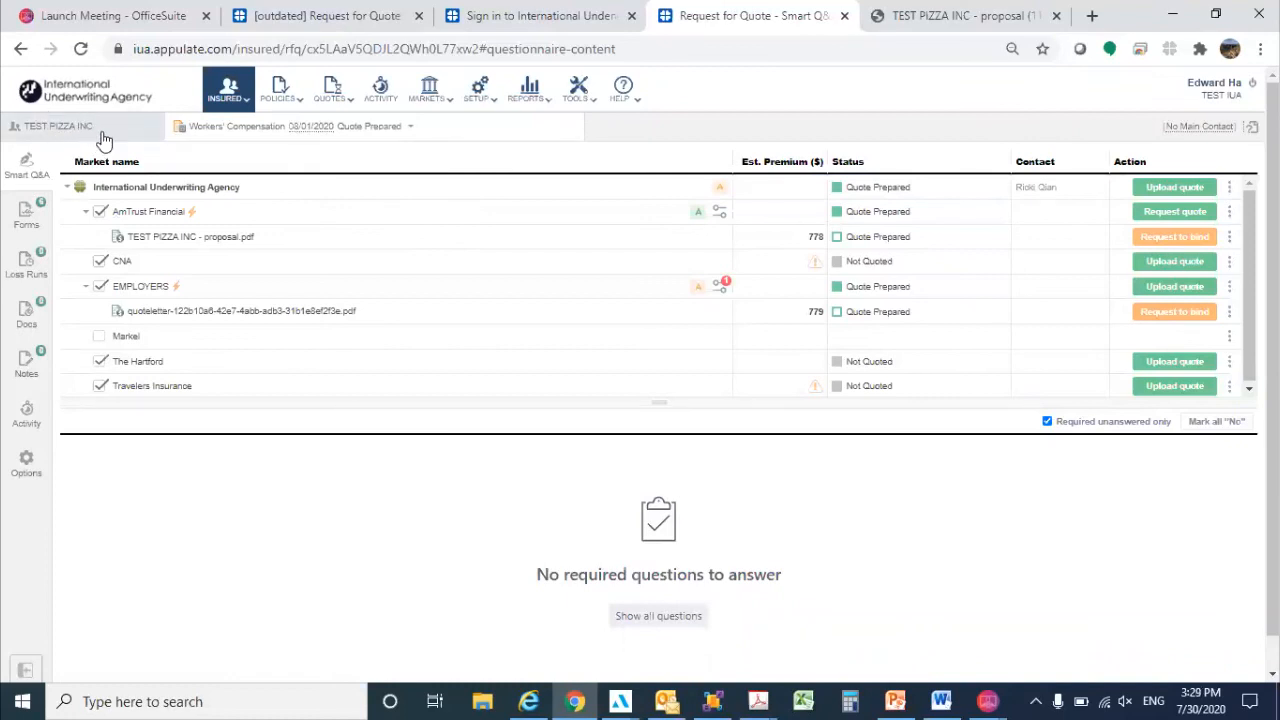
# Examine TEST PIZZA INC's list of existing requests and its option for creating a new one.
pyautogui.click(413, 128)
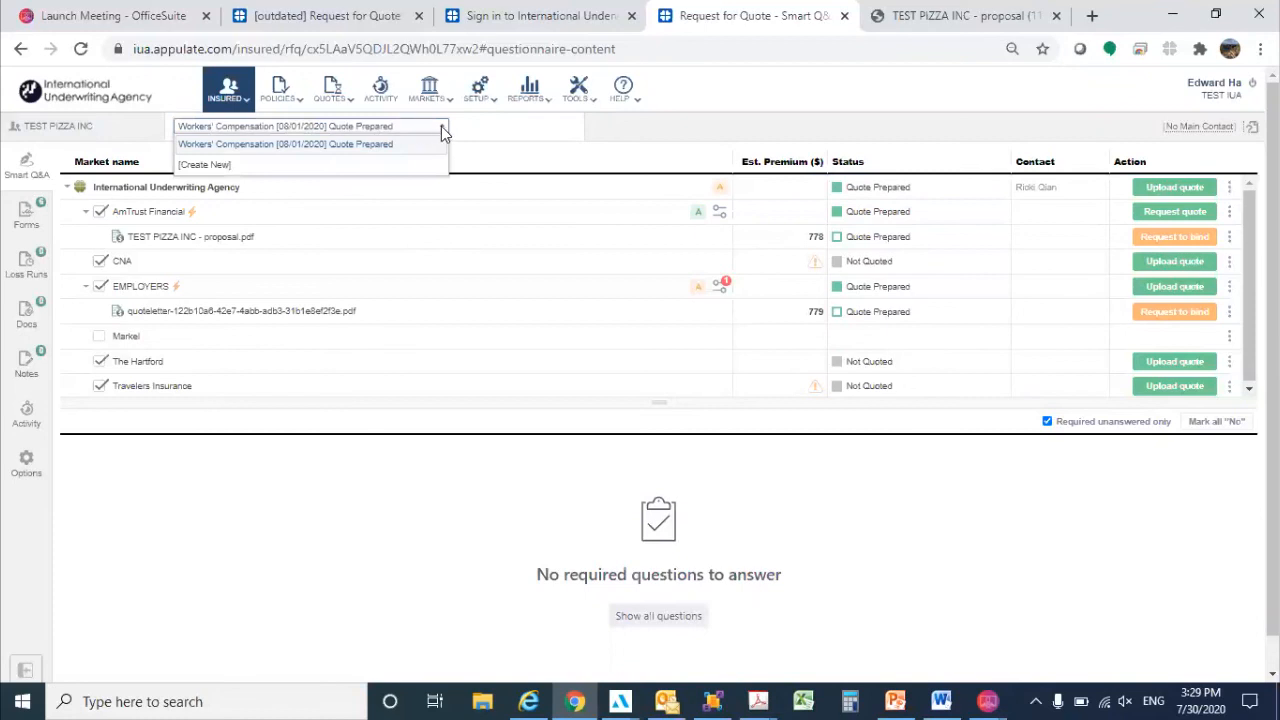
pyautogui.click(441, 128)
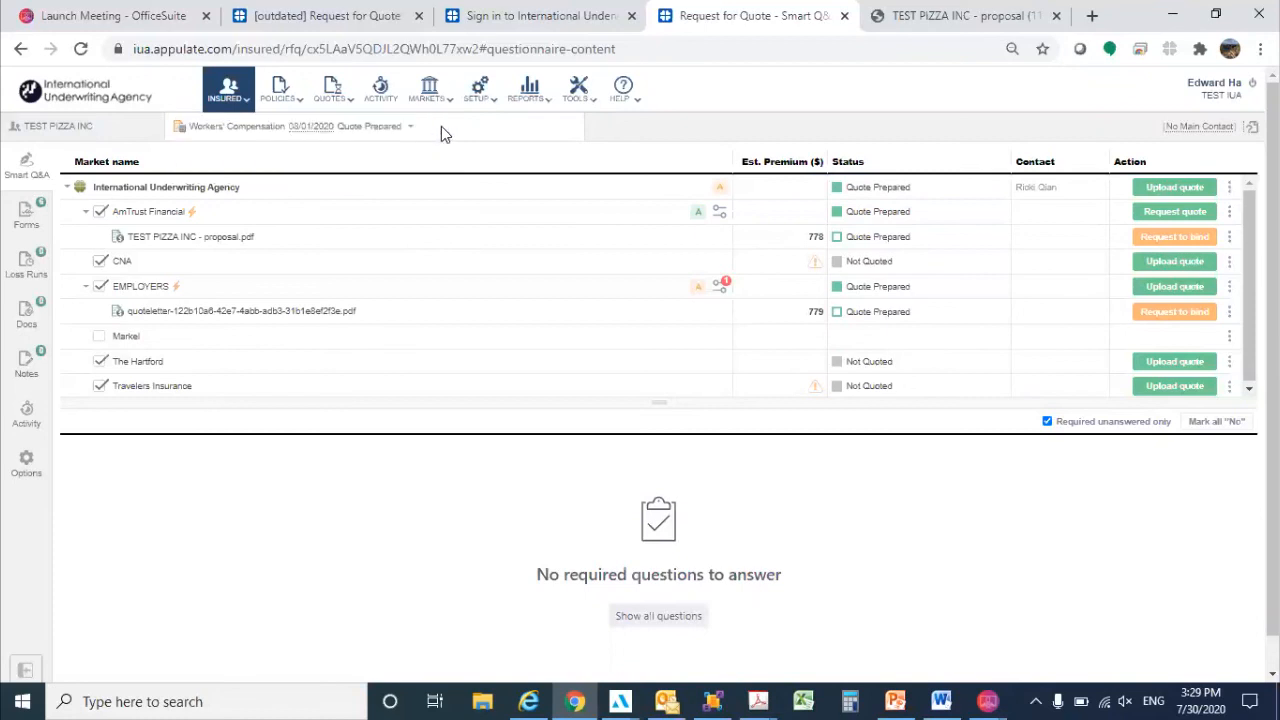
pyautogui.click(407, 125)
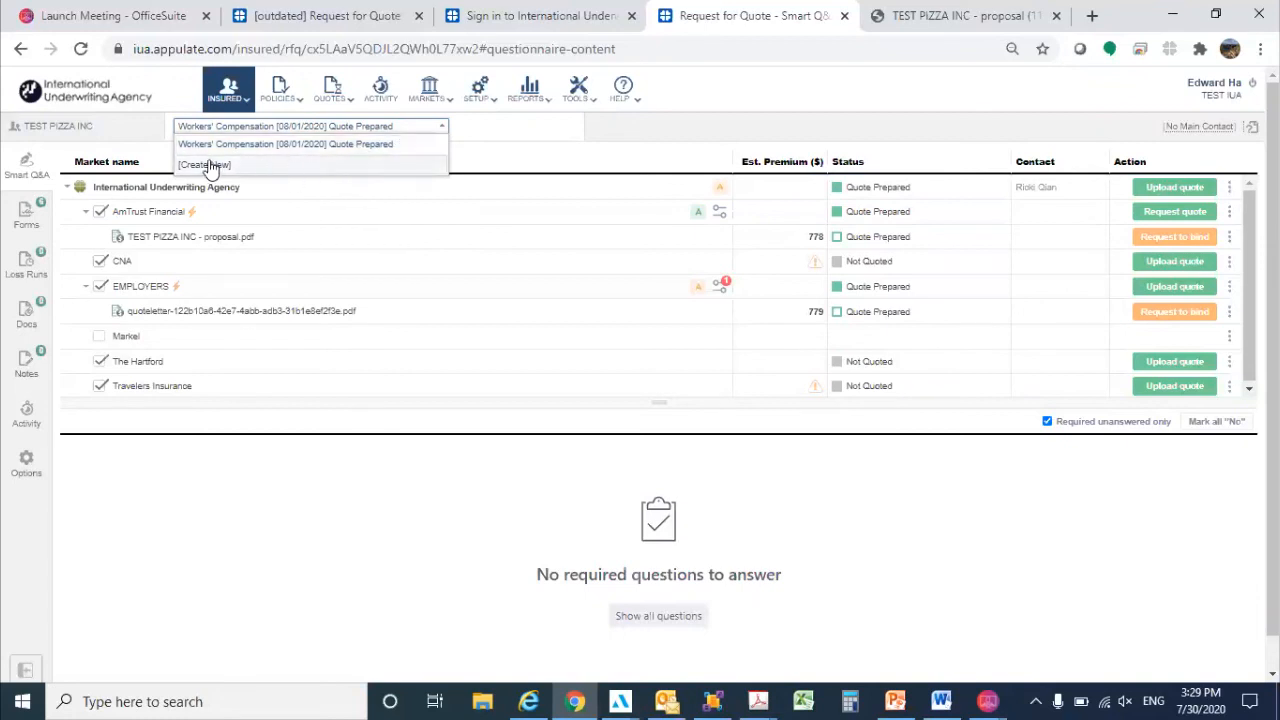
pyautogui.click(125, 155)
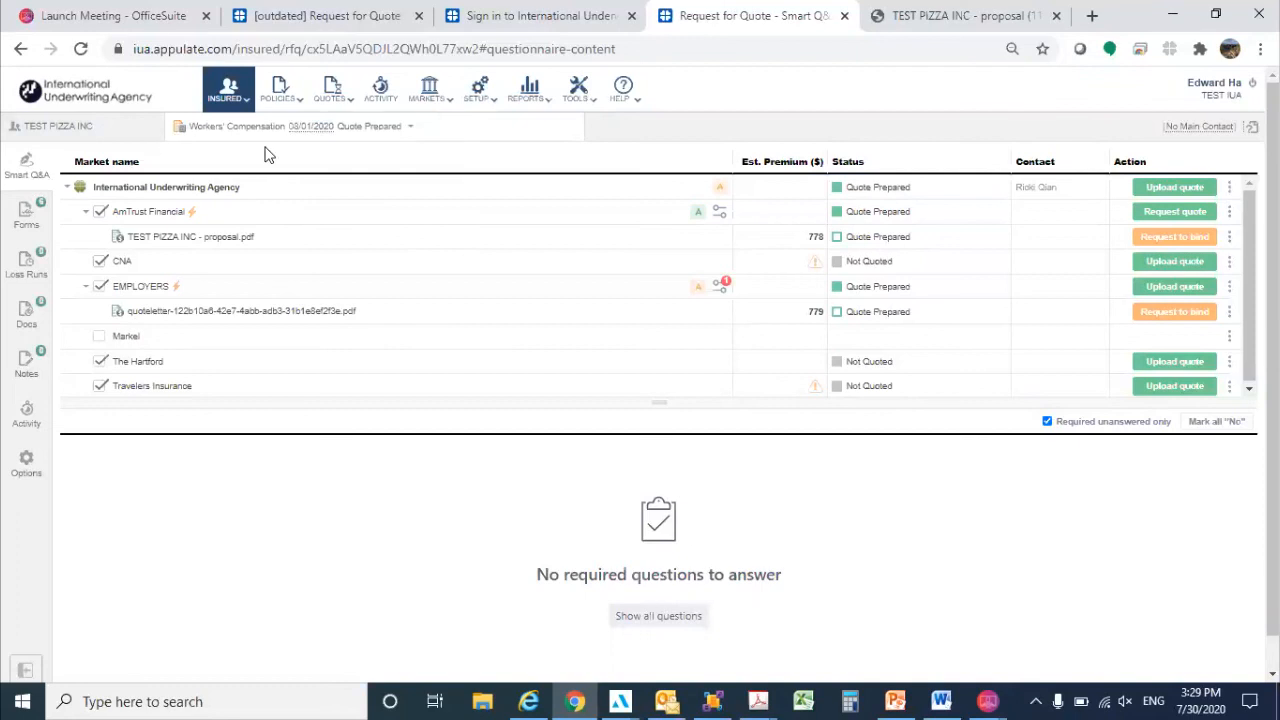
pyautogui.click(409, 128)
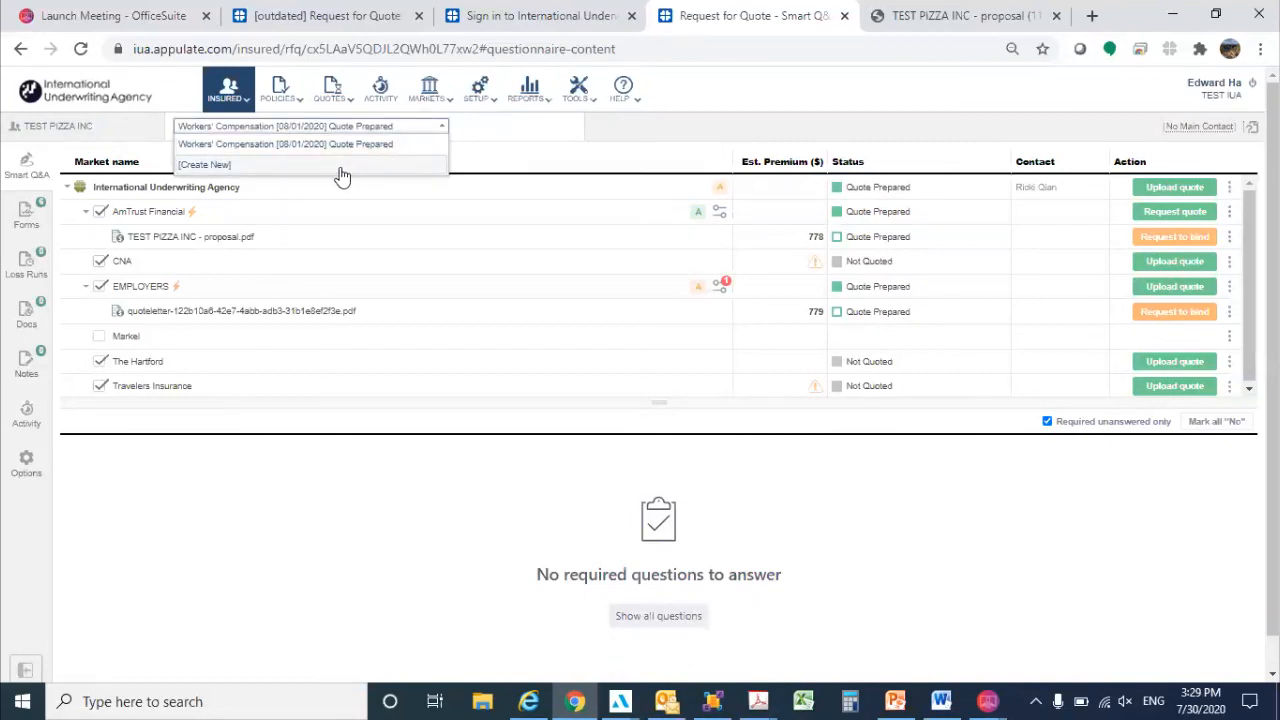
pyautogui.click(437, 129)
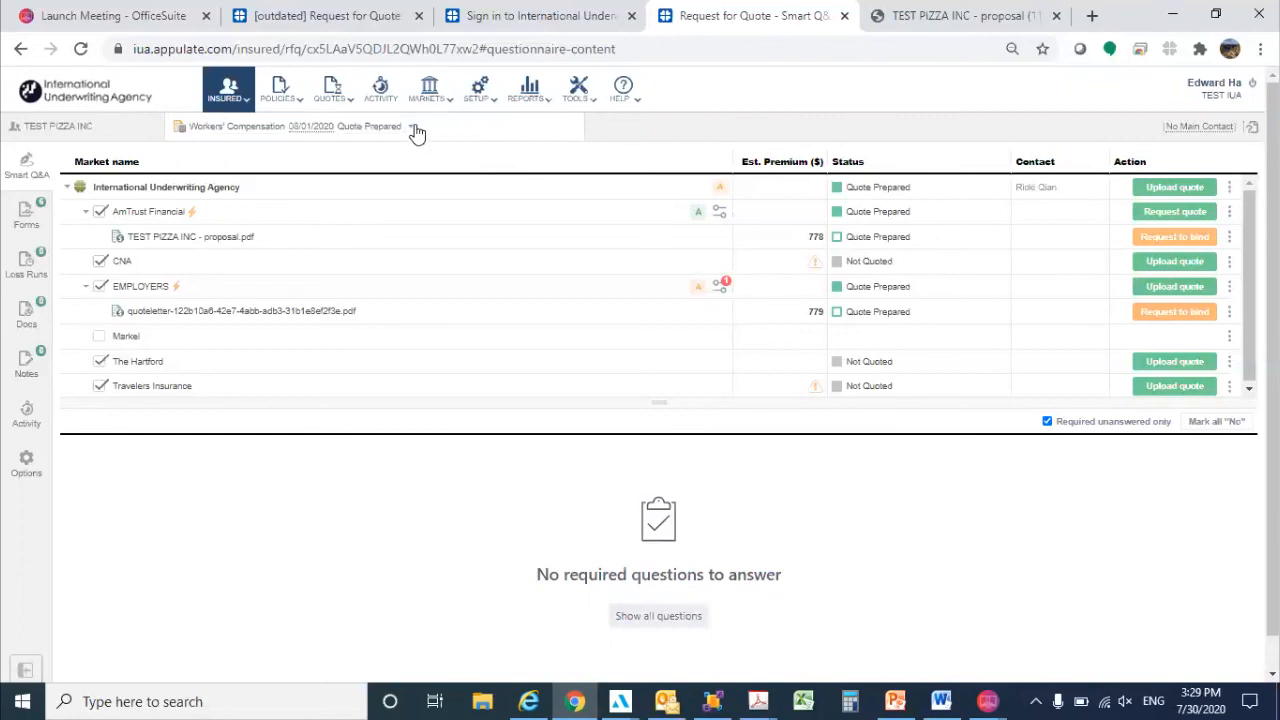
# Create a new Business Owners Policy quote request for TEST PIZZA INC and check the insured's list of requests.
pyautogui.click(414, 130)
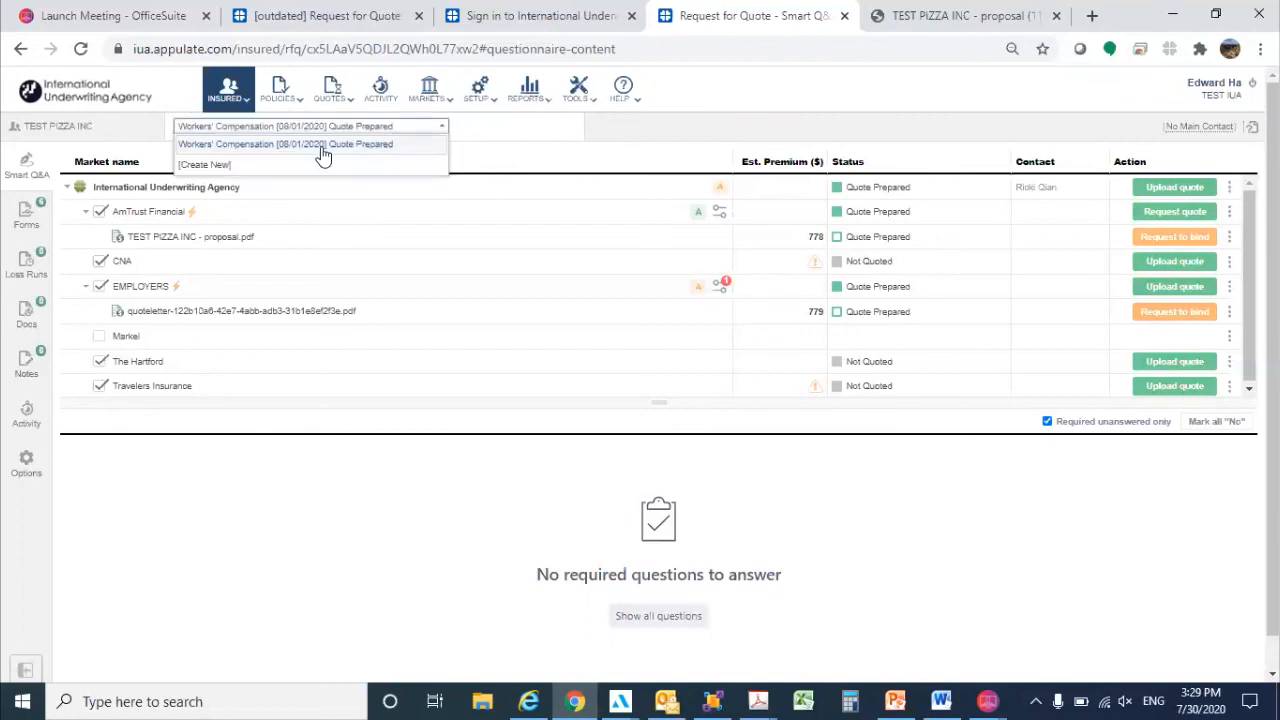
pyautogui.click(316, 164)
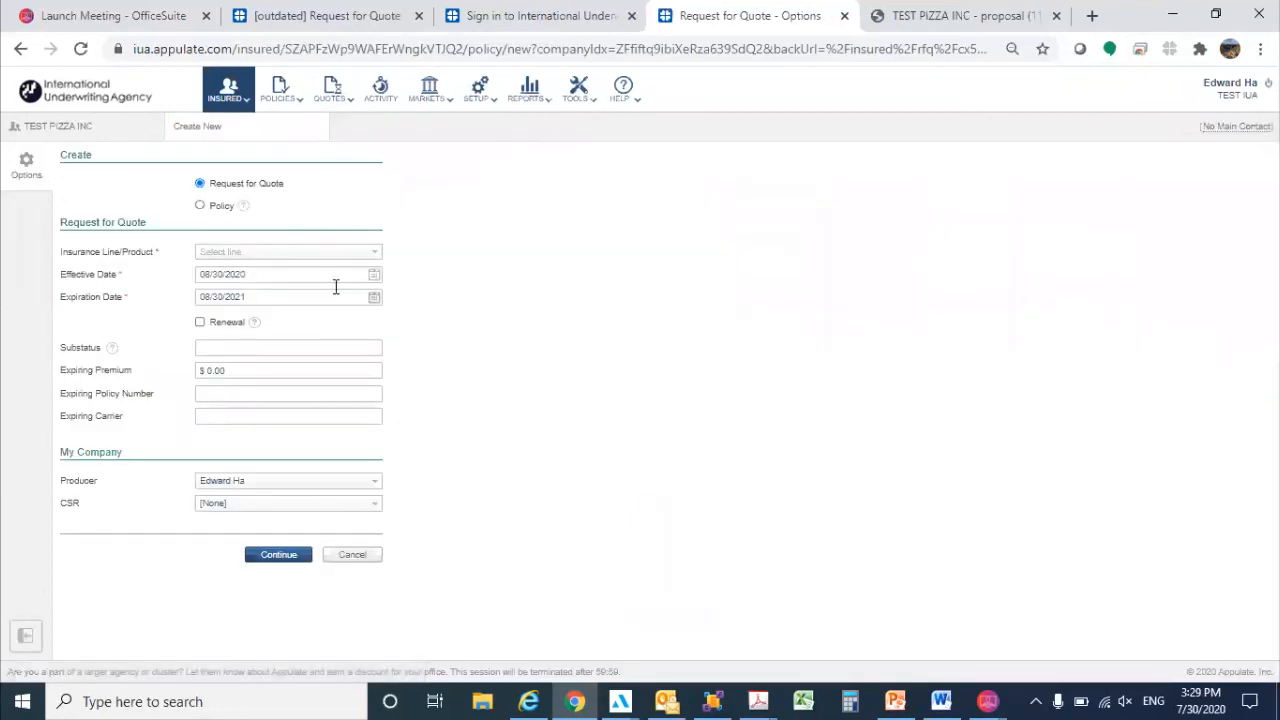
pyautogui.click(291, 258)
pyautogui.write('BUS')
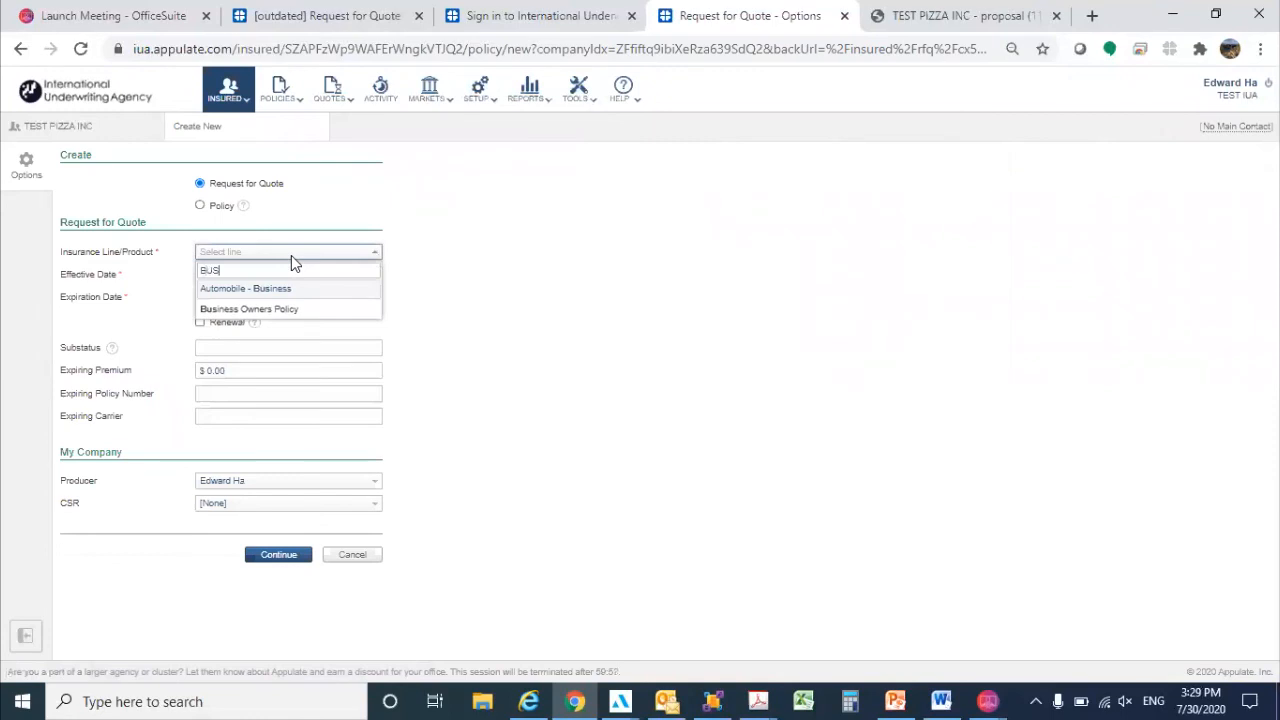
pyautogui.click(265, 309)
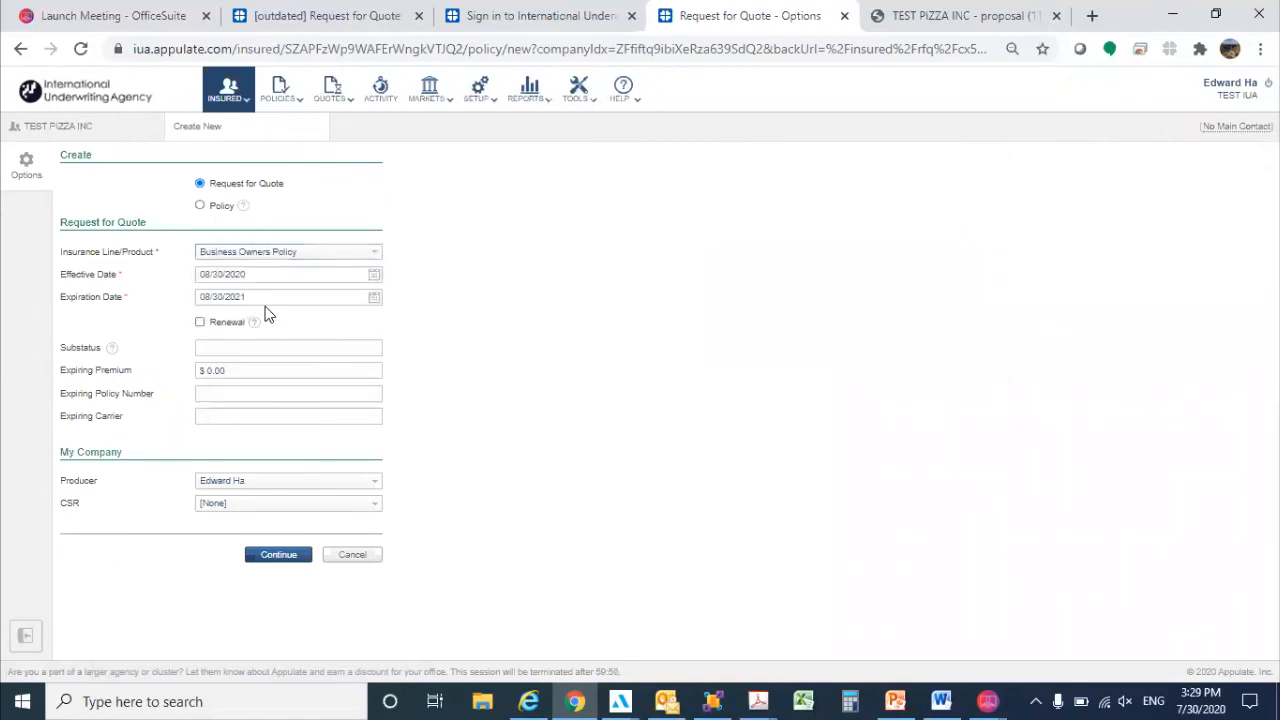
pyautogui.click(291, 565)
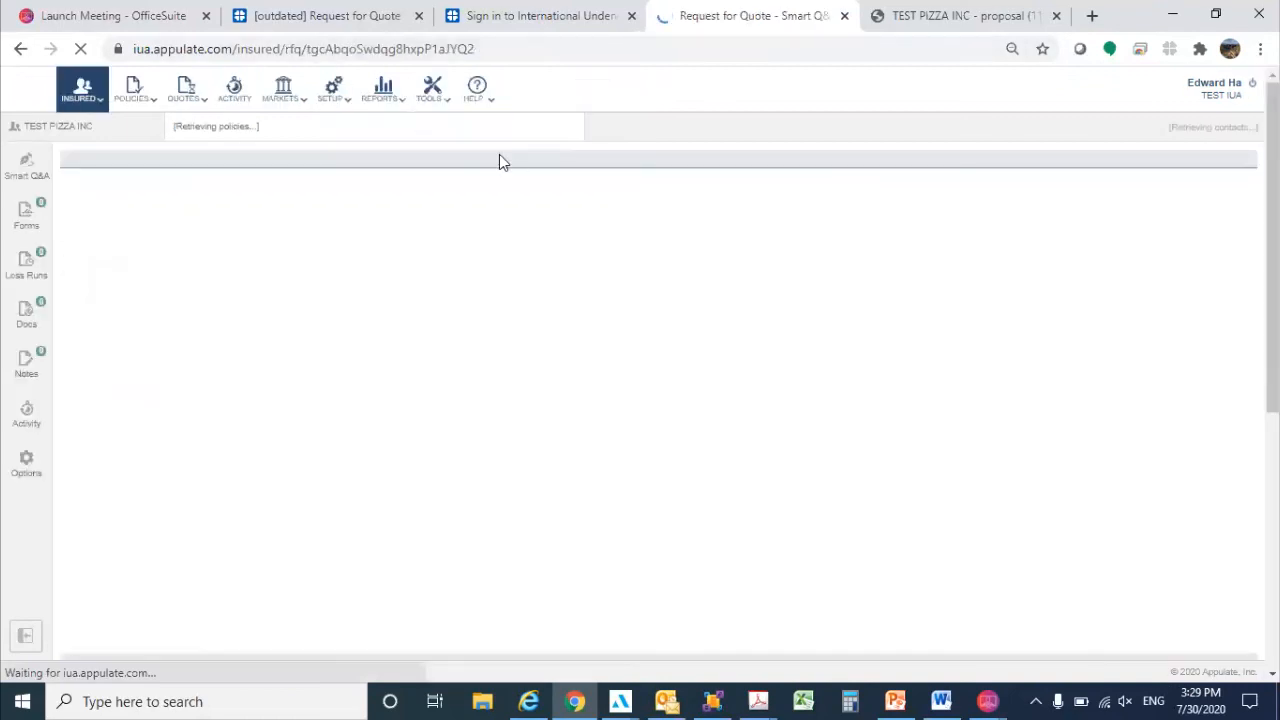
pyautogui.click(435, 130)
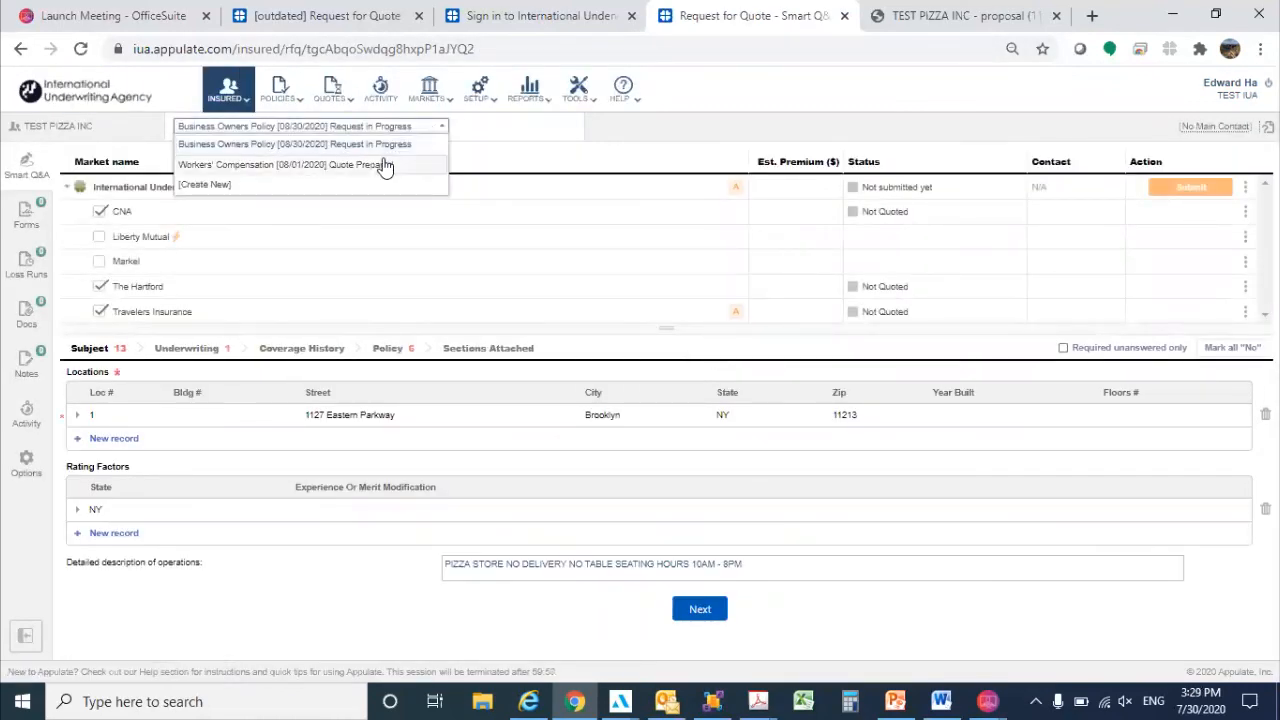
pyautogui.click(562, 168)
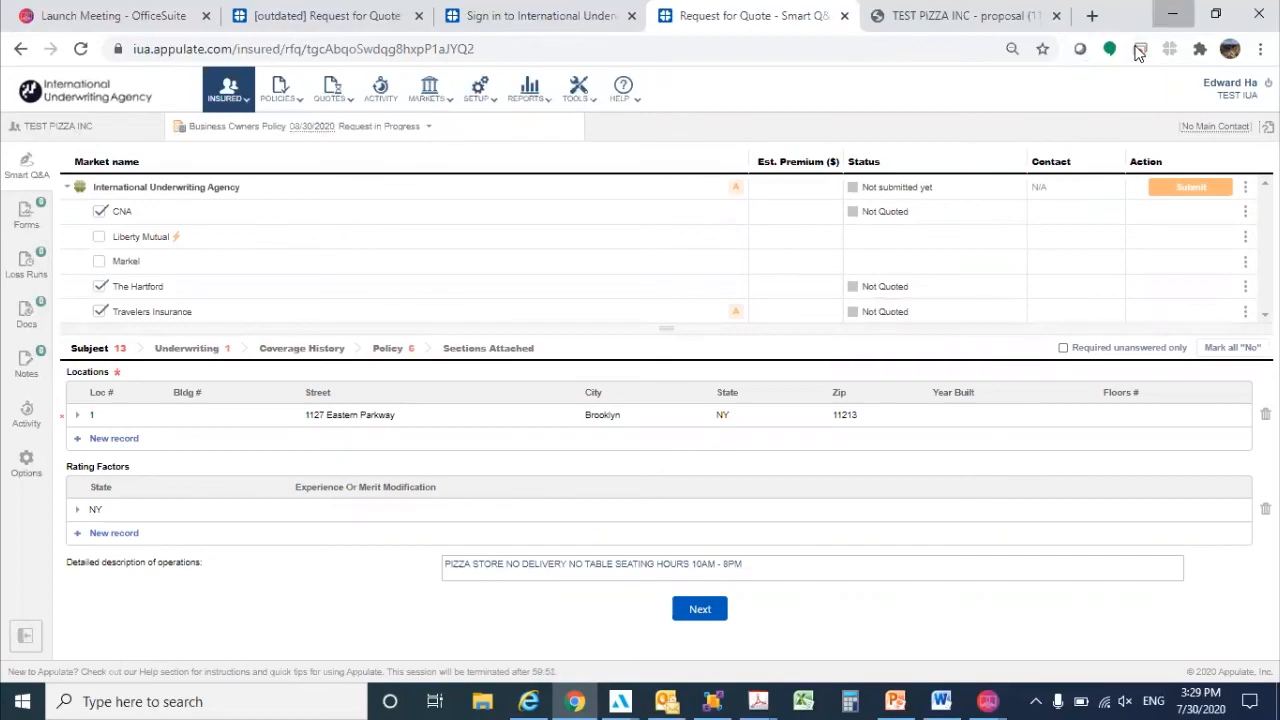
# Switch to 125.pdf in Adobe Acrobat and send all its pages to Appulate through the Appulate Uplink printer.
pyautogui.click(1172, 14)
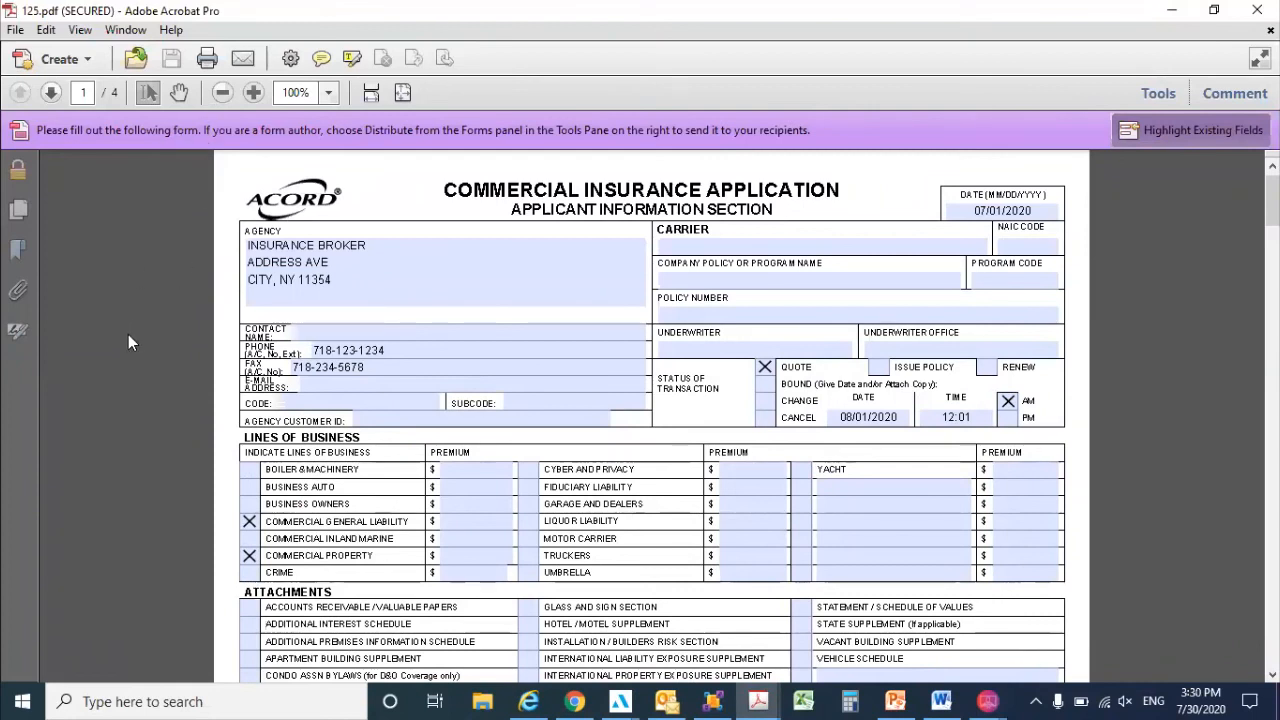
pyautogui.click(204, 60)
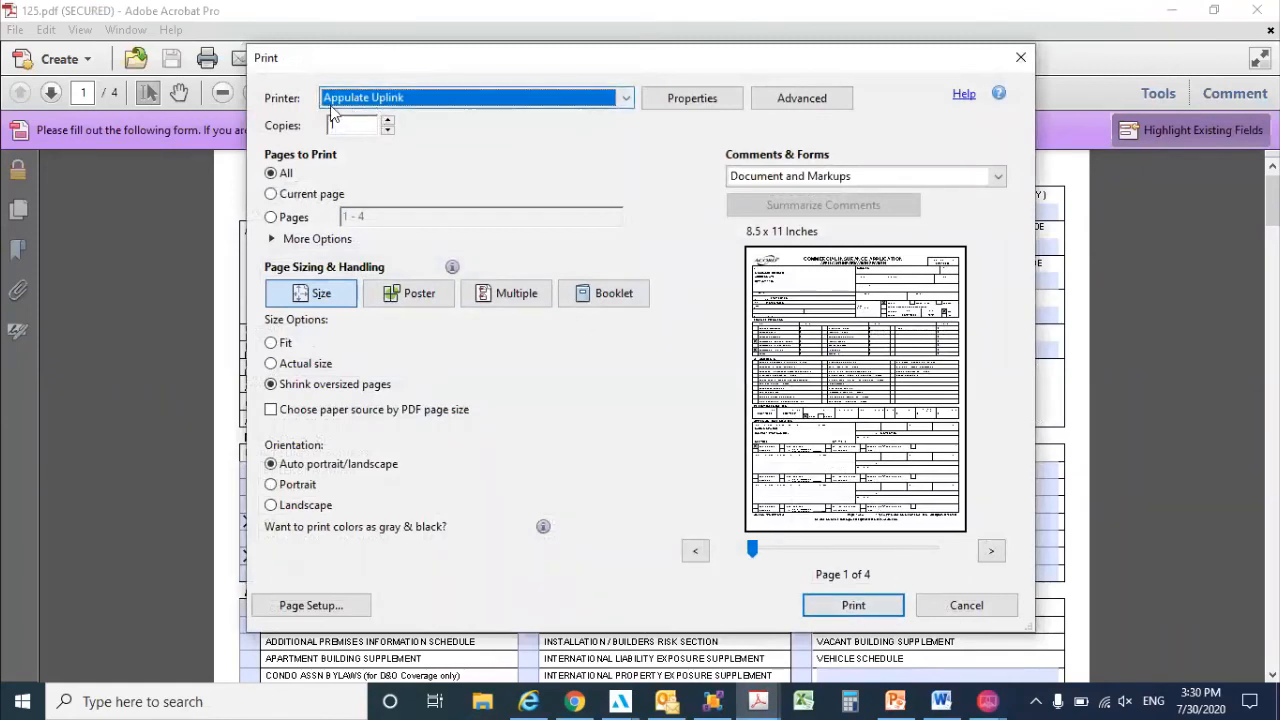
pyautogui.click(855, 606)
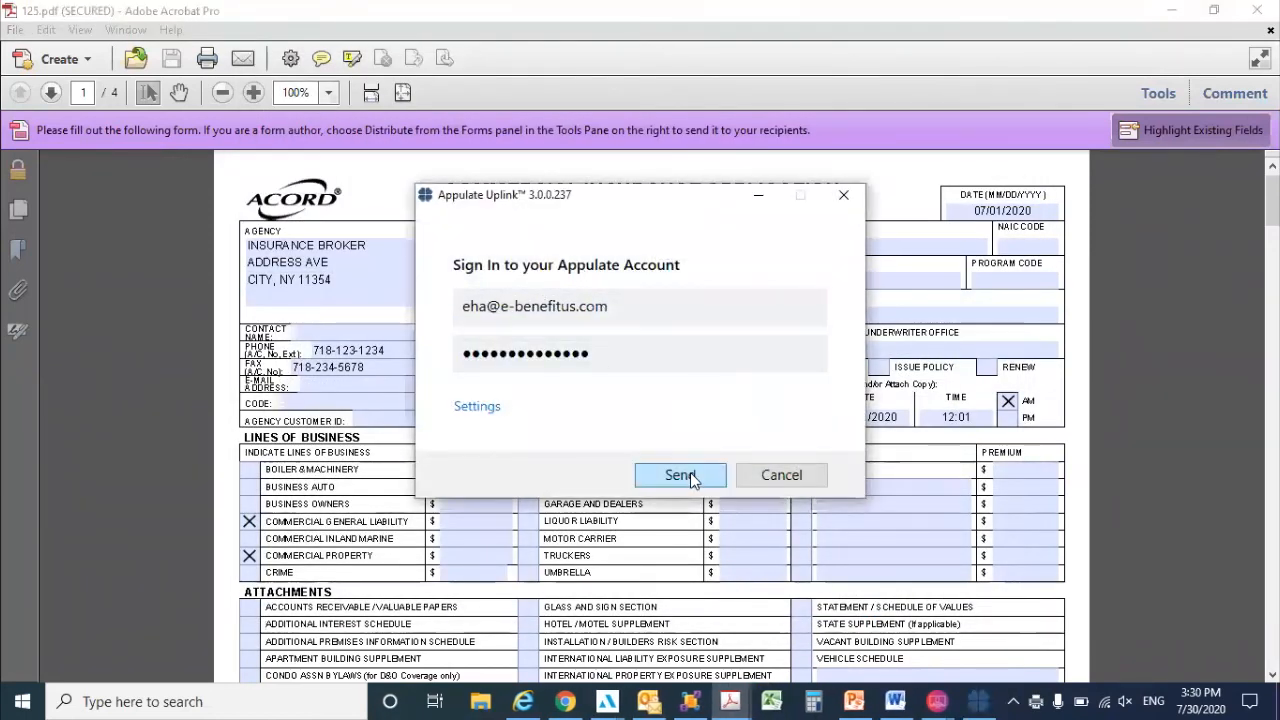
pyautogui.click(680, 475)
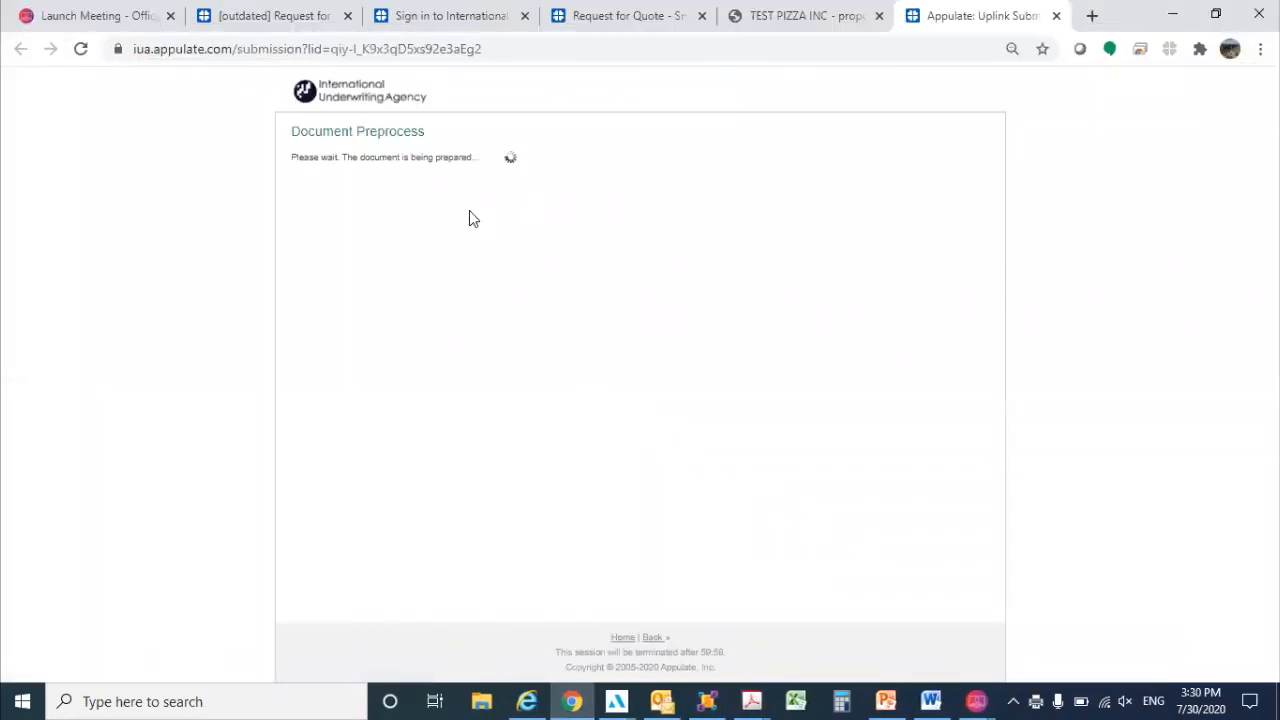
# Choose Business Owners Policy as the insurance line for the uploaded Nails & Spa Inc application and continue.
pyautogui.click(366, 194)
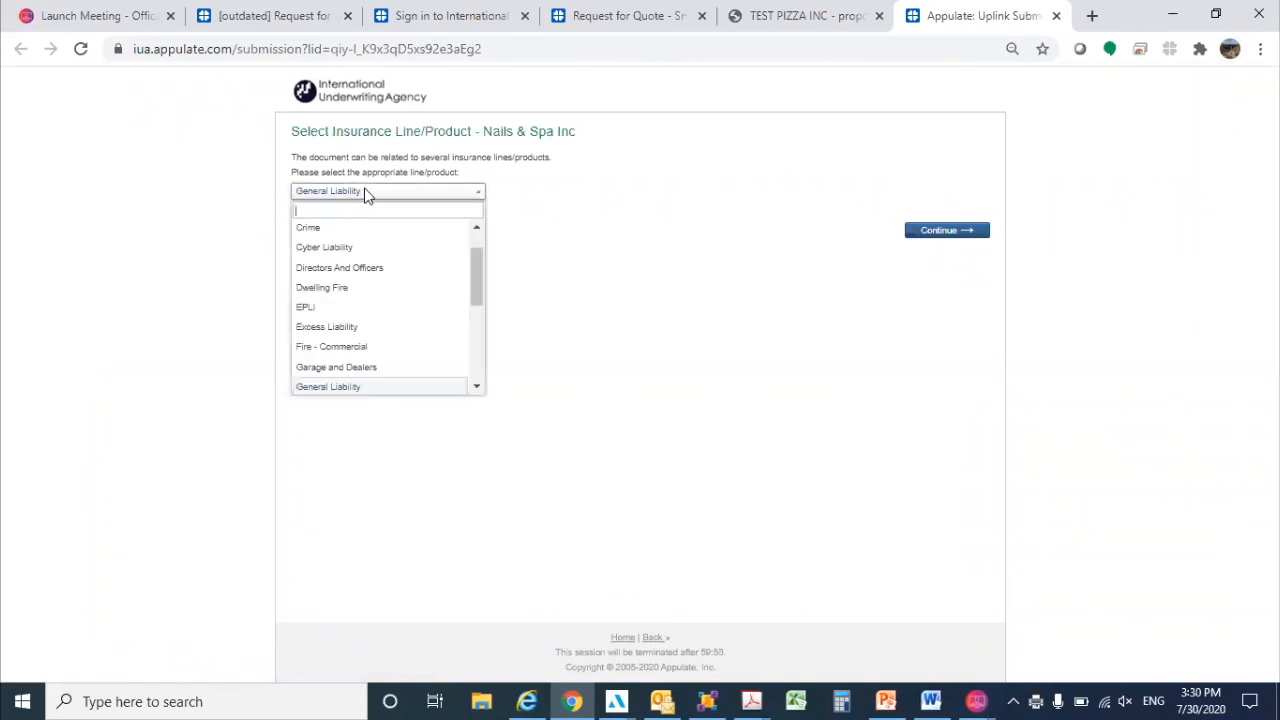
pyautogui.write('BUS')
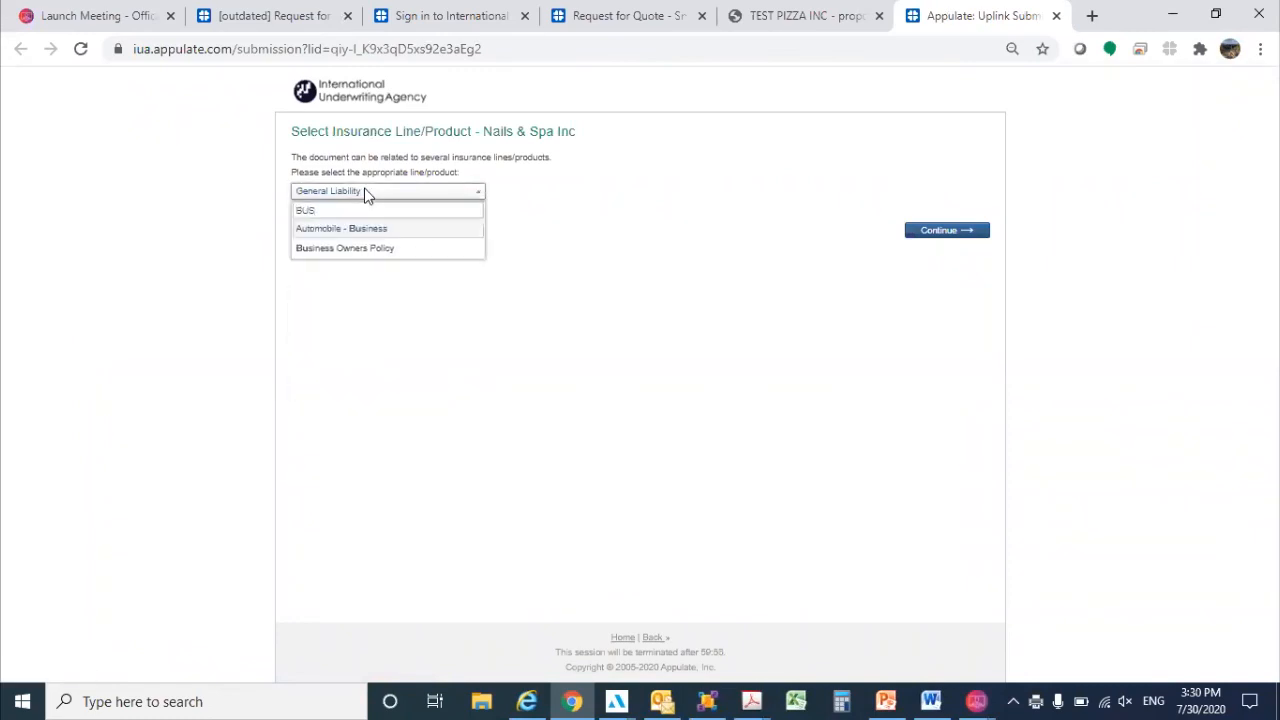
pyautogui.click(362, 247)
pyautogui.click(968, 242)
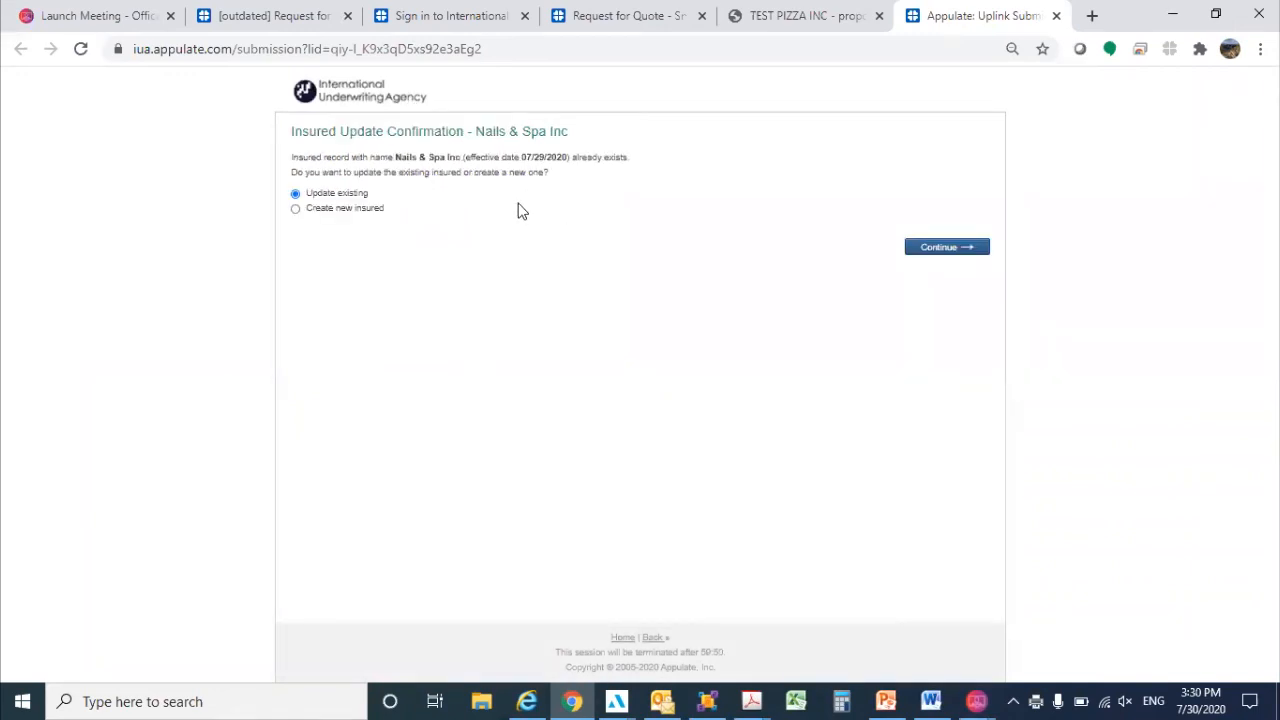
# Enlarge the insured confirmation page, import the application with Update existing for Nails & Spa Inc, and open the insured's request list.
pyautogui.hotkey('ctrl', '+')
pyautogui.hotkey('ctrl', '+')
pyautogui.hotkey('ctrl', '+')
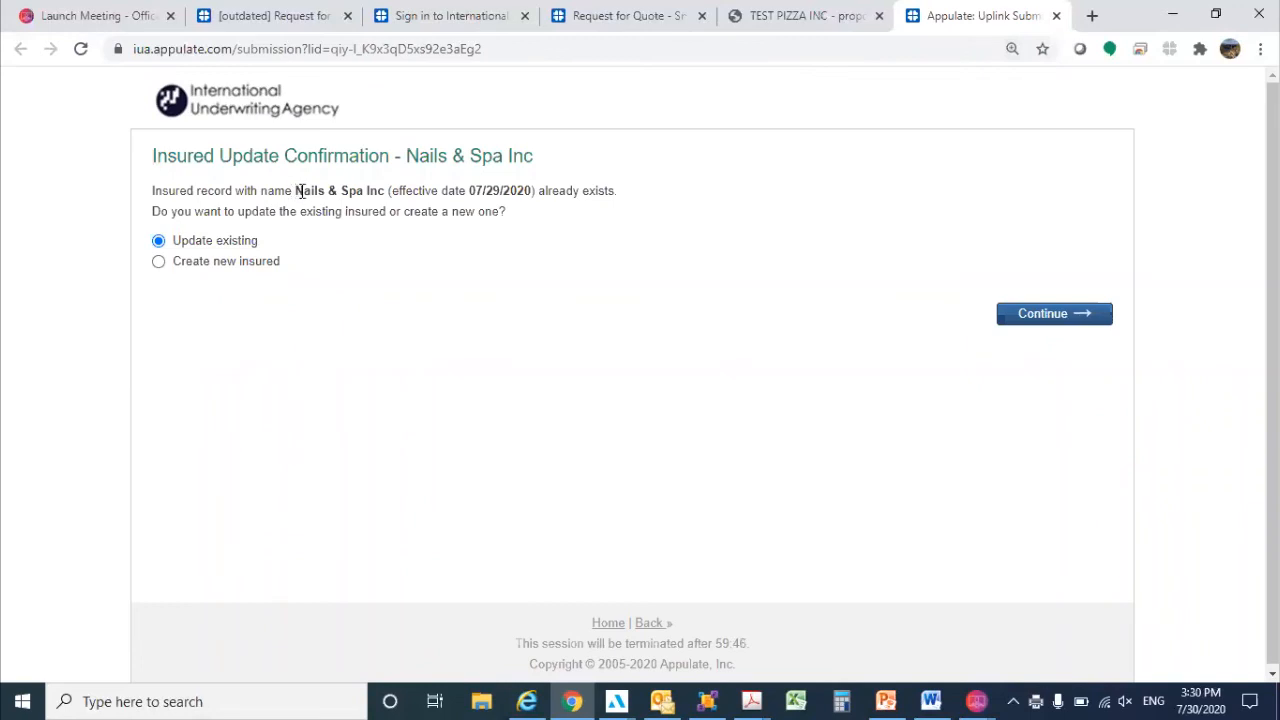
pyautogui.moveTo(295, 191); pyautogui.dragTo(390, 192)
pyautogui.click(440, 195)
pyautogui.click(1034, 320)
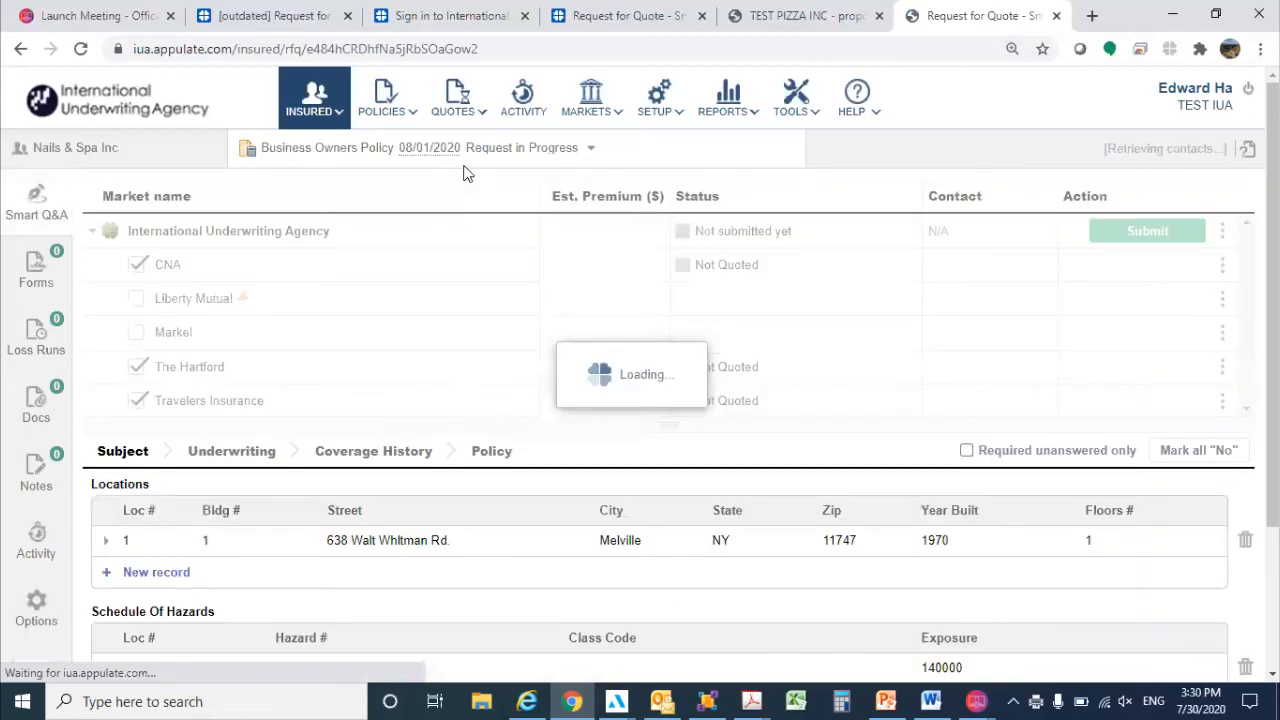
pyautogui.click(594, 156)
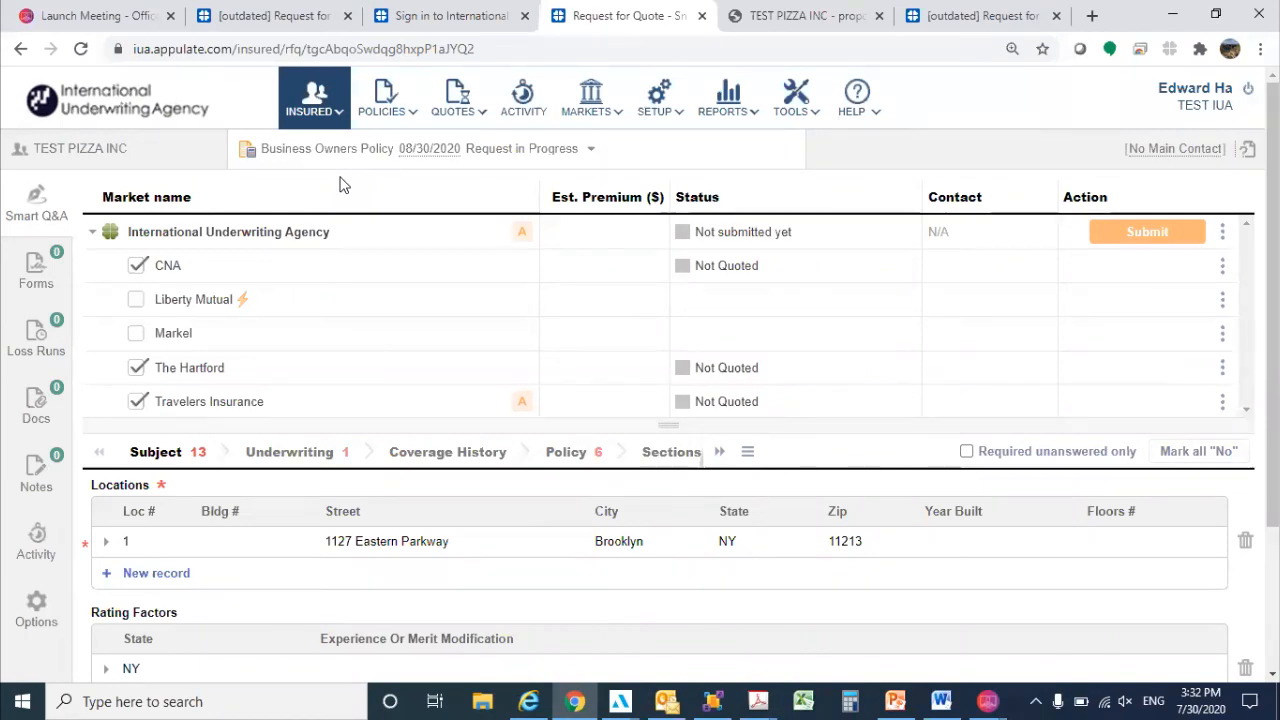
# Switch to the Appulate-Broker Training presentation in PowerPoint.
pyautogui.click(896, 700)
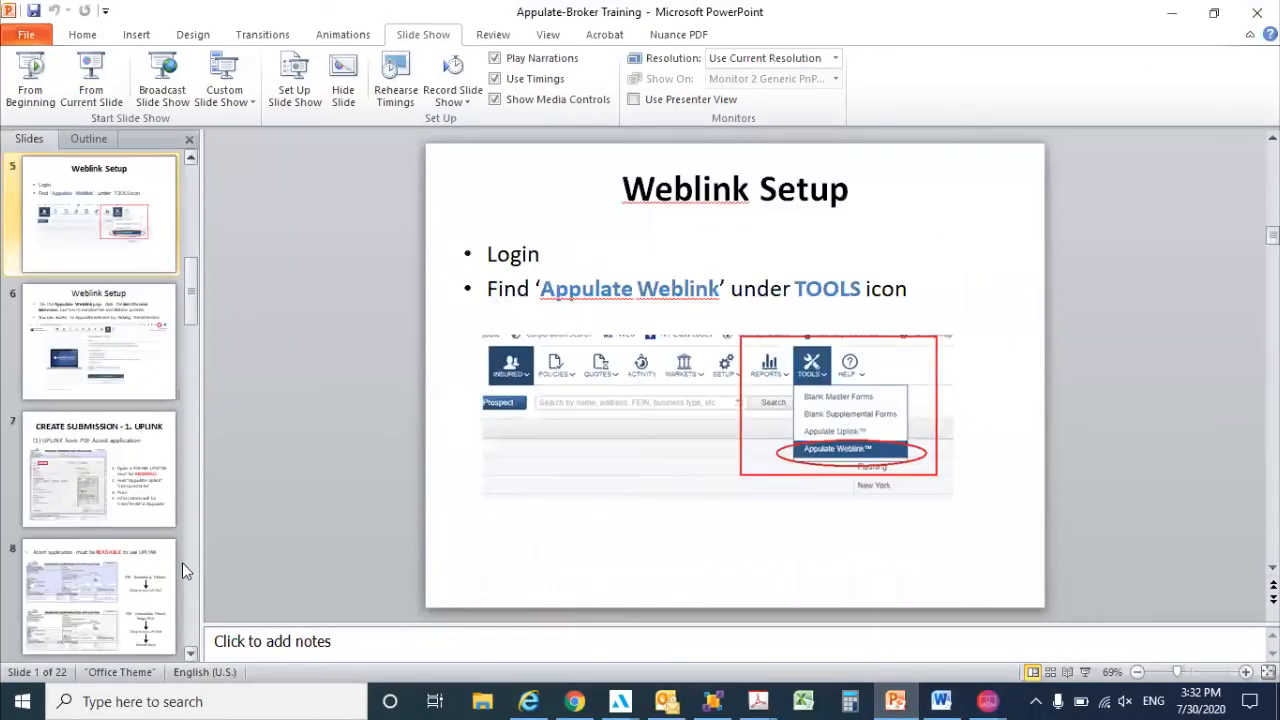